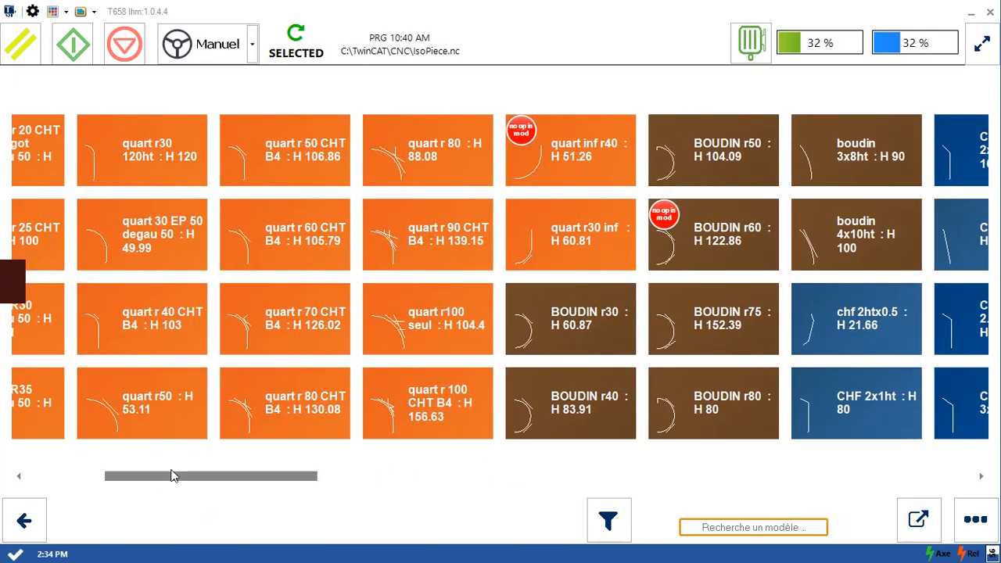
- Open the quart r 40 CHT B4 model to examine its profile and operations, and return to the model library
left_click(135, 324)
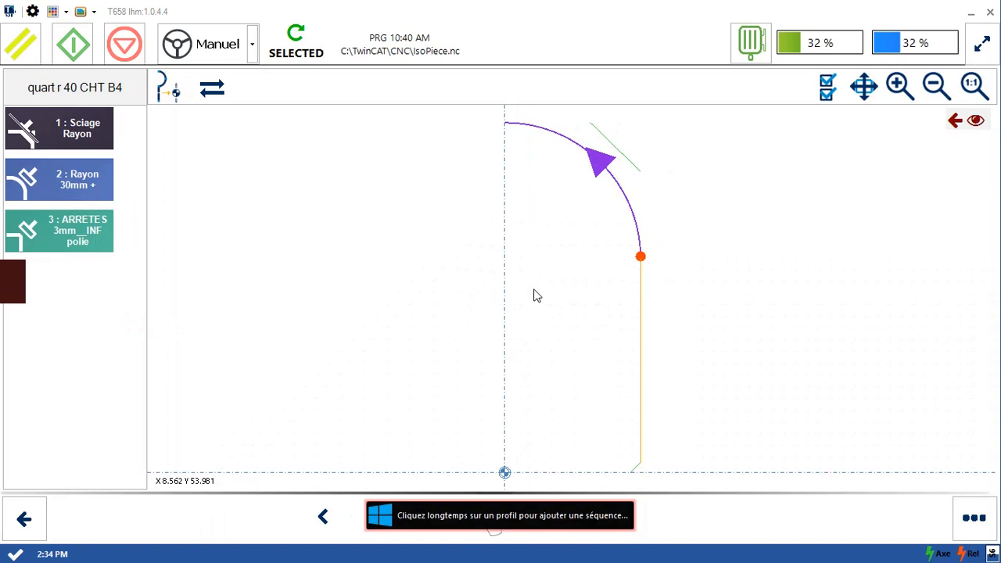
left_click(534, 290)
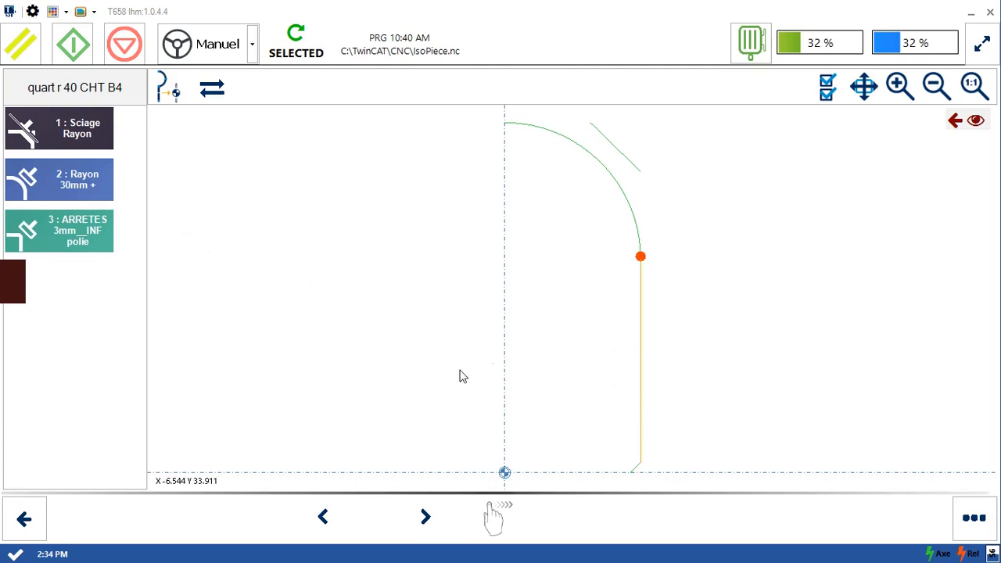
left_click(39, 536)
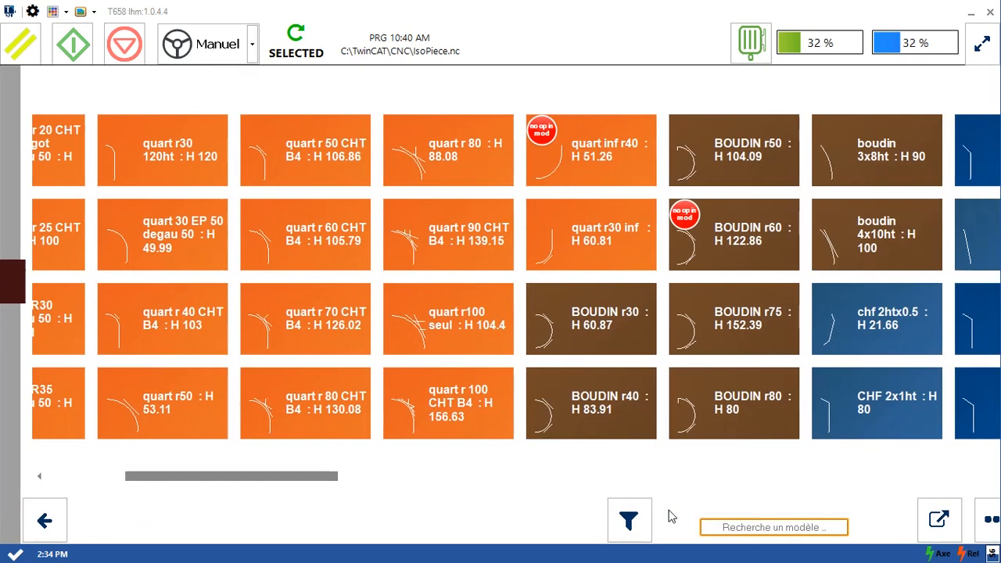
- Create a new model named test in the model library
left_click(977, 520)
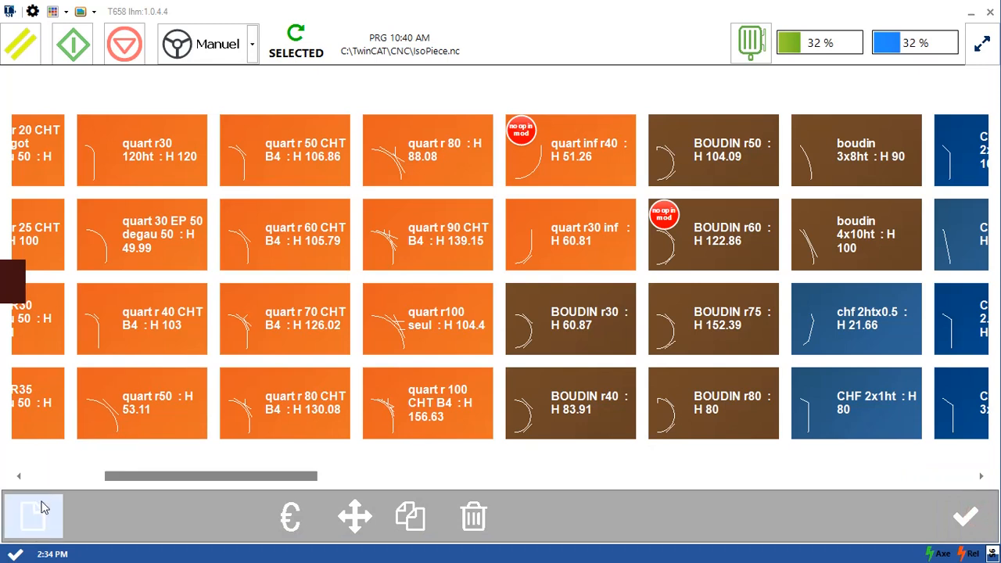
left_click(43, 508)
left_click(464, 292)
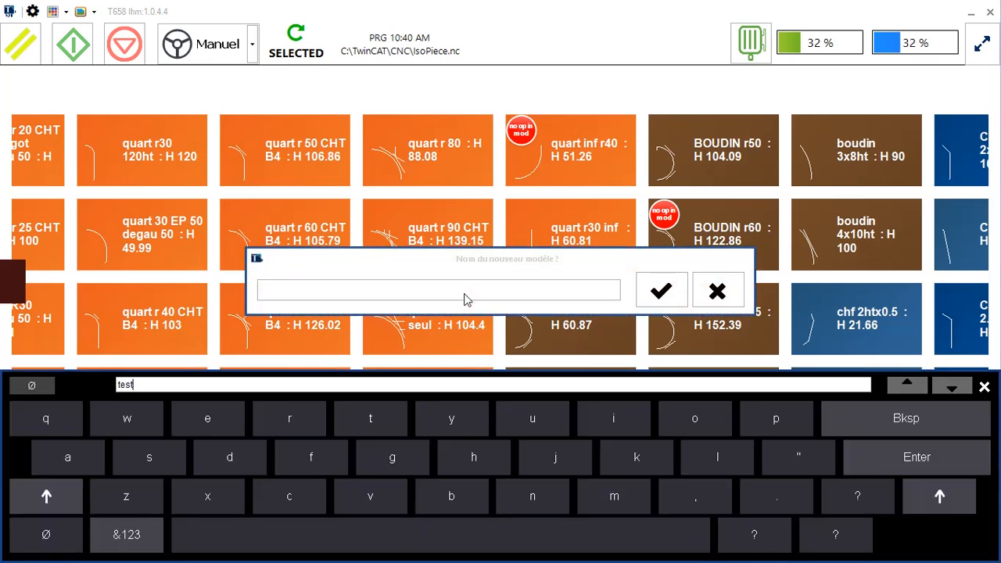
key("Return")
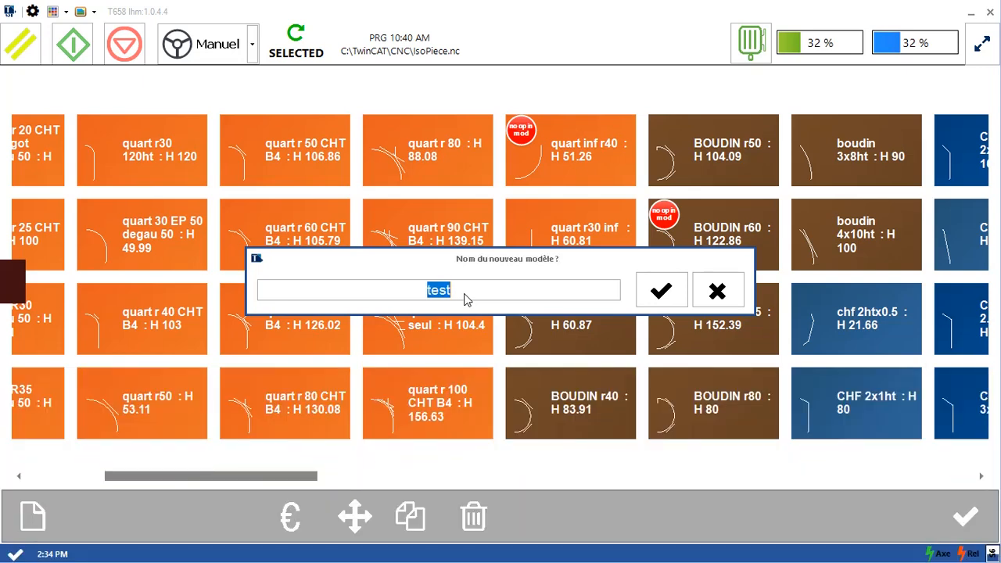
left_click(660, 291)
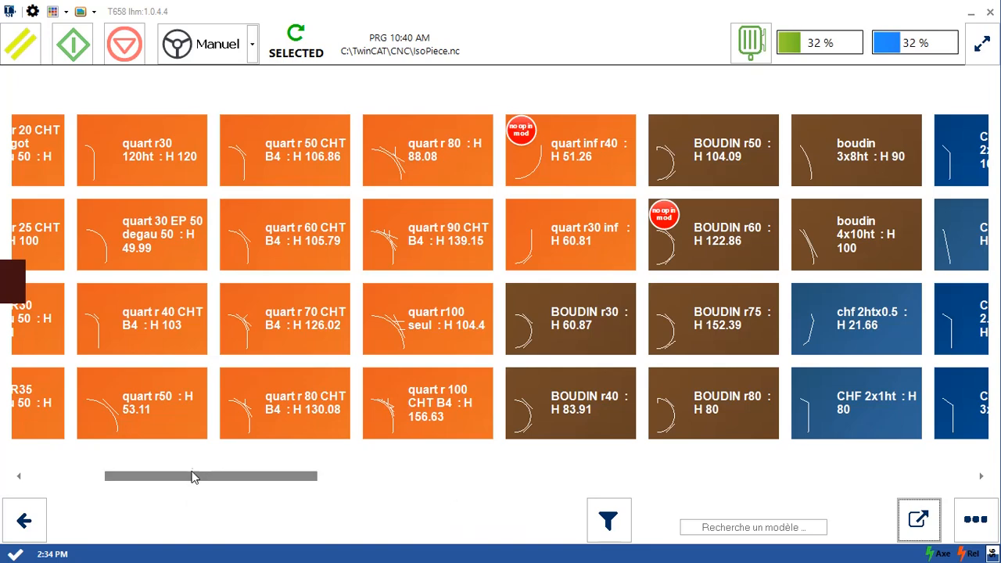
- Open the empty test model for drawing and show the grid with a spacing of 100
left_click_drag(193, 477, 891, 460)
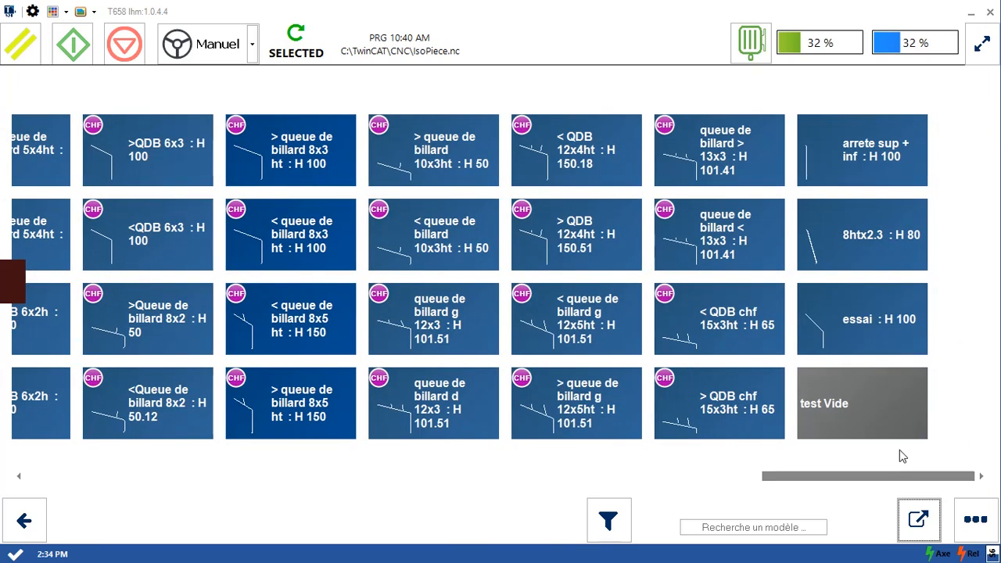
left_click(875, 410)
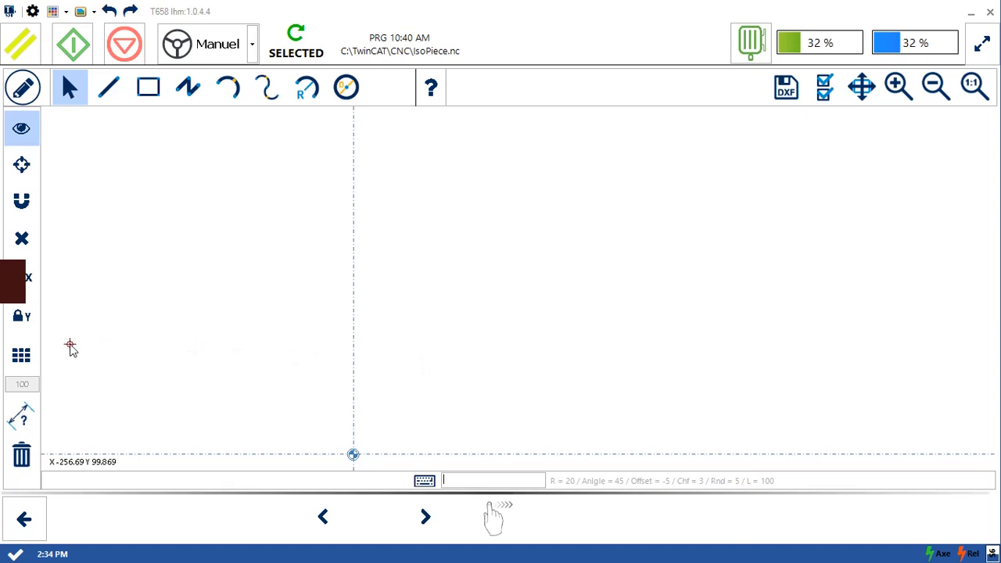
left_click(21, 358)
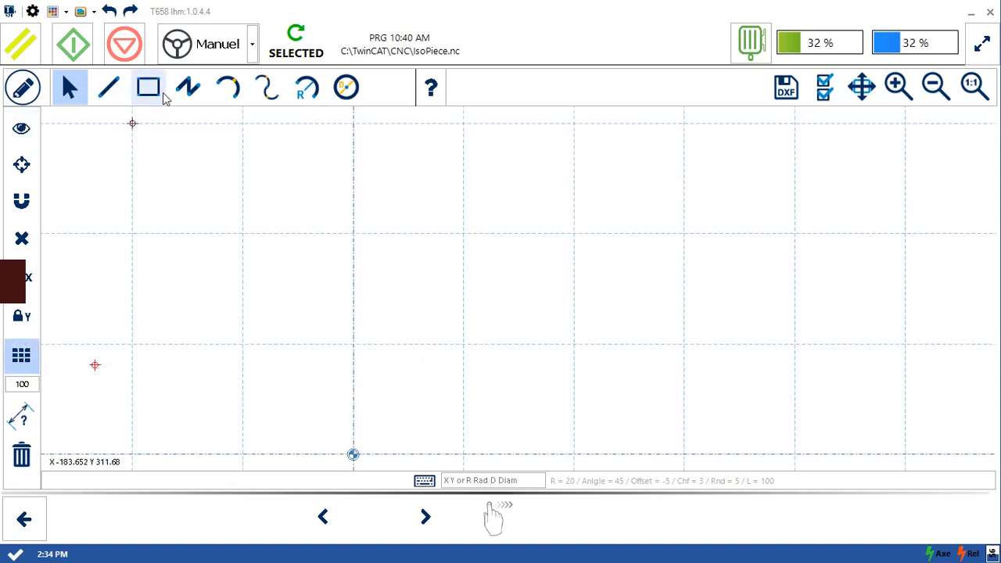
left_click(360, 368)
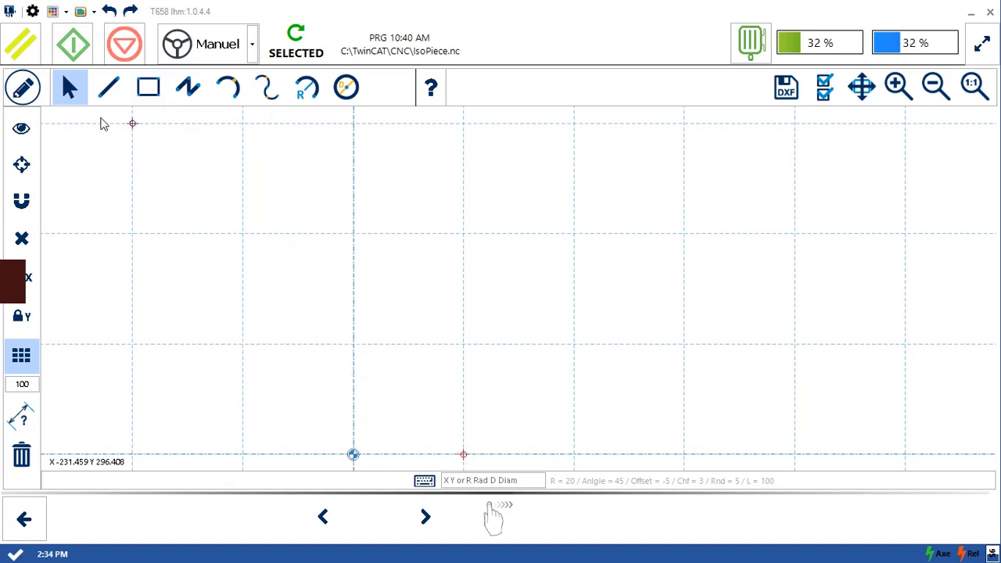
- Draw a 100 by 100 rectangle on the grid from X 0 Y 100 to X 100 Y 0, with one corner on the origin
left_click(109, 90)
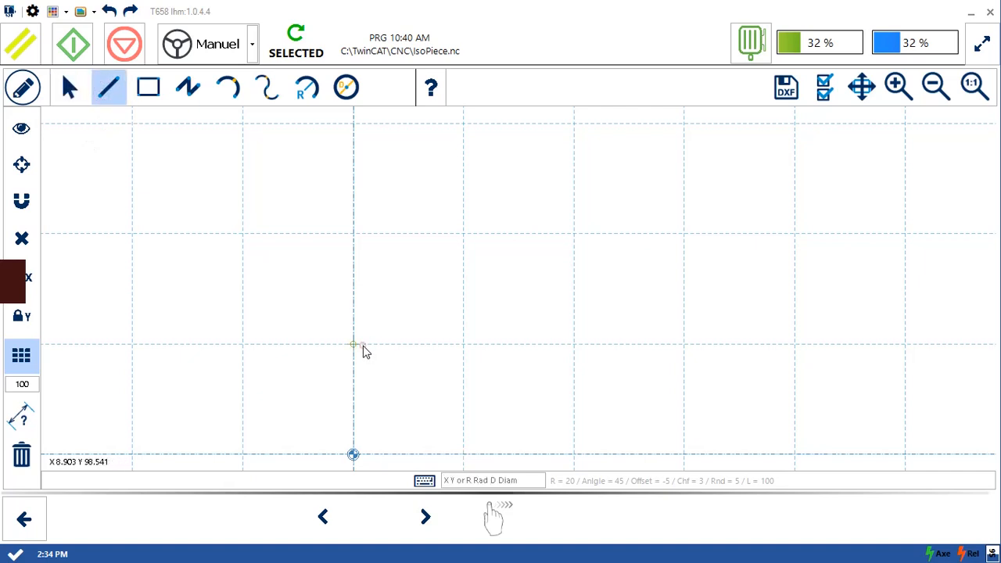
left_click(360, 345)
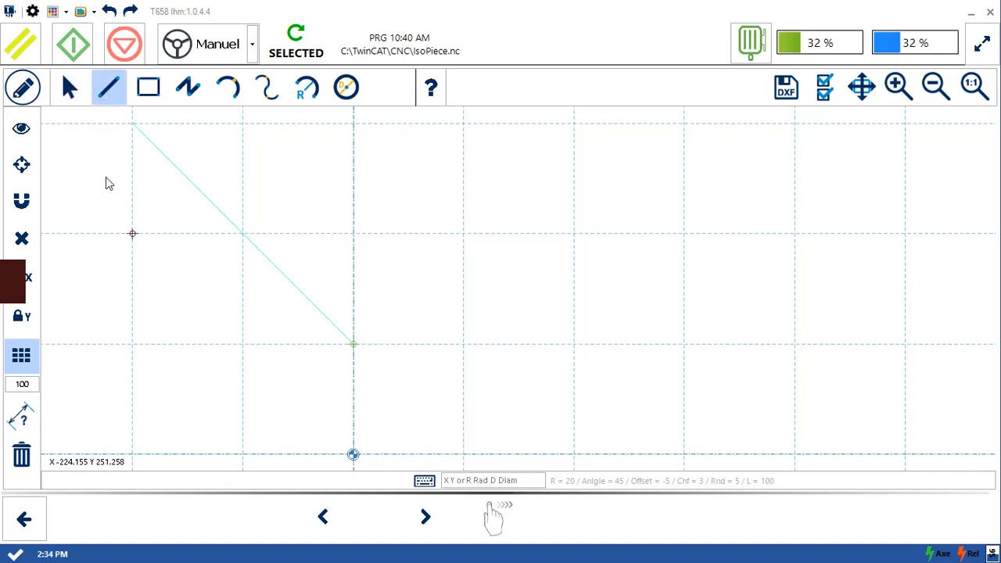
left_click(148, 86)
left_click(354, 346)
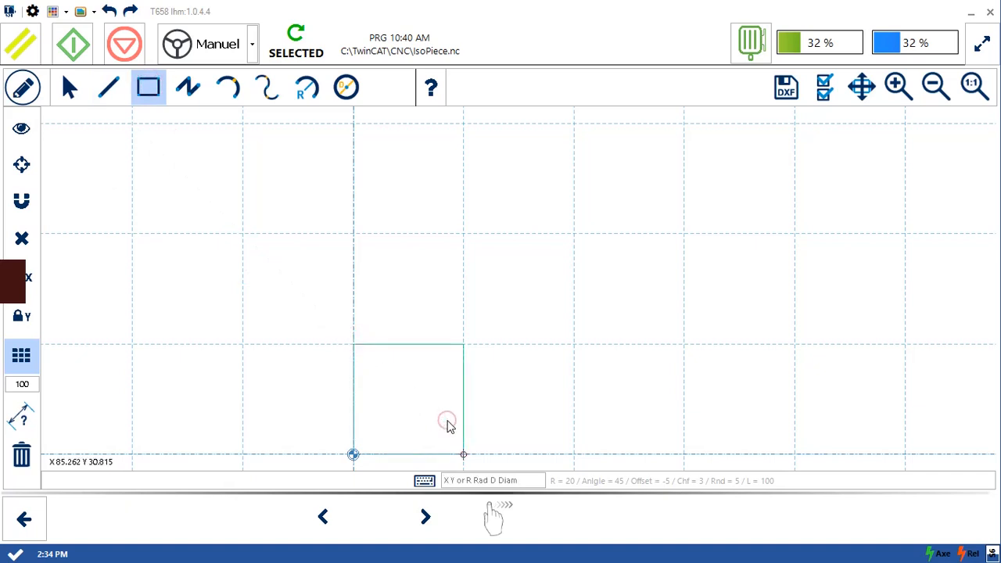
left_click(510, 408)
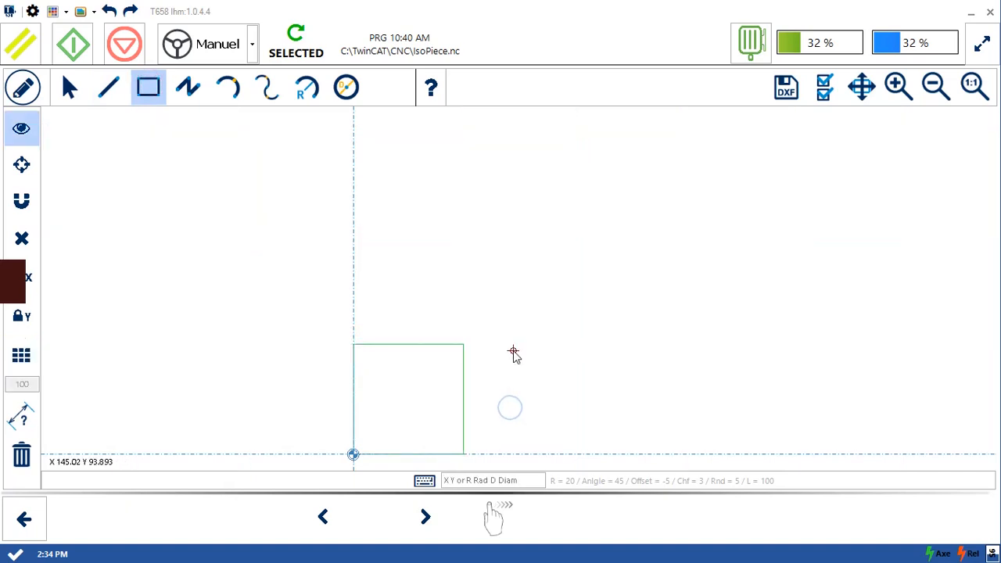
- Set the rounding radius to 20 and round the rectangle's upper-right corner
left_click(487, 481)
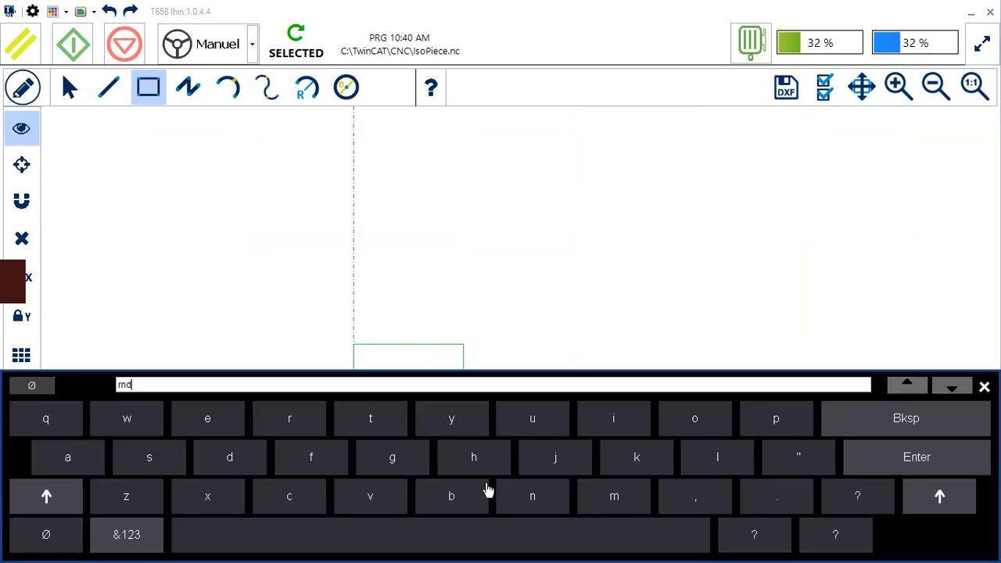
key("Return")
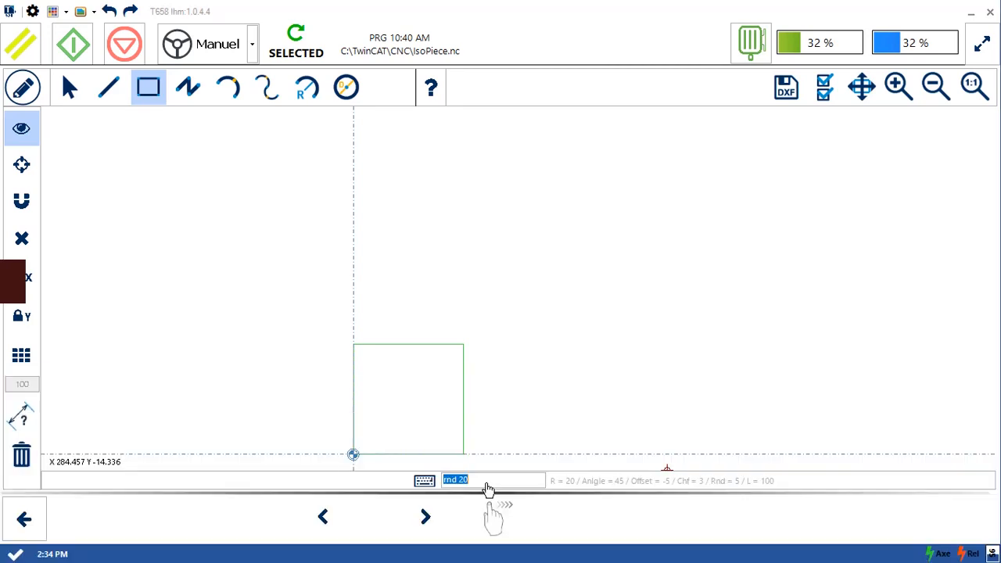
key("Return")
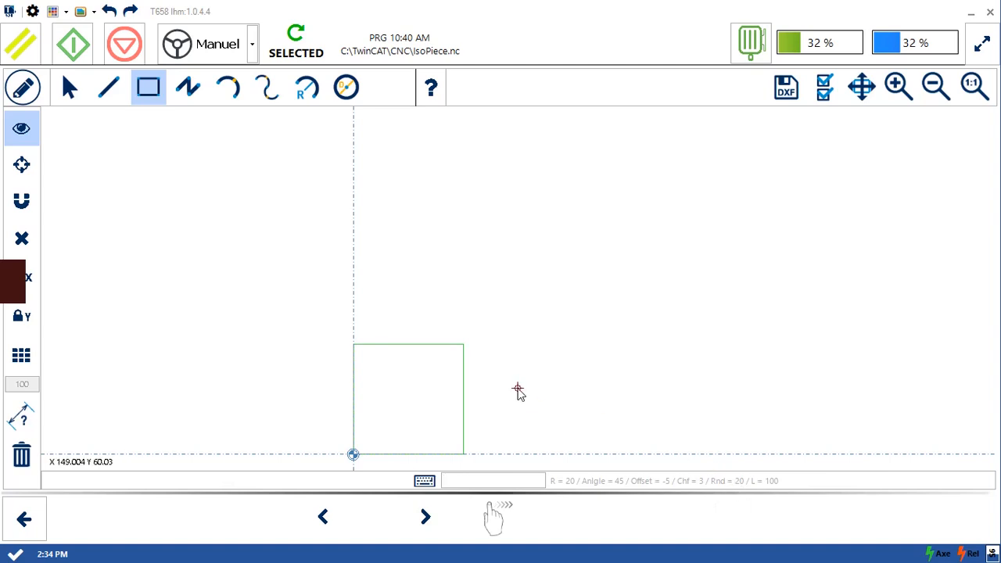
left_click(486, 378)
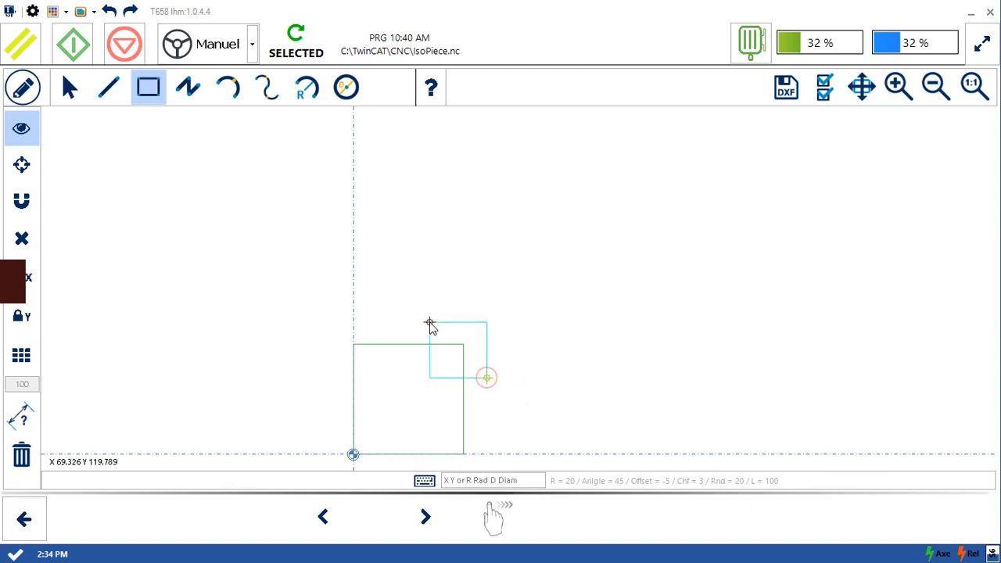
key("Escape")
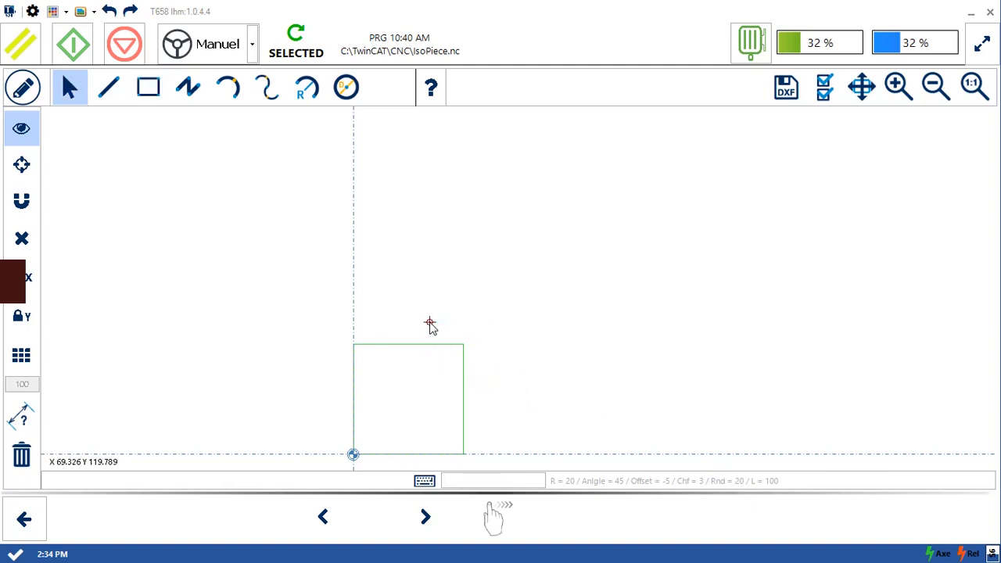
left_click(486, 380)
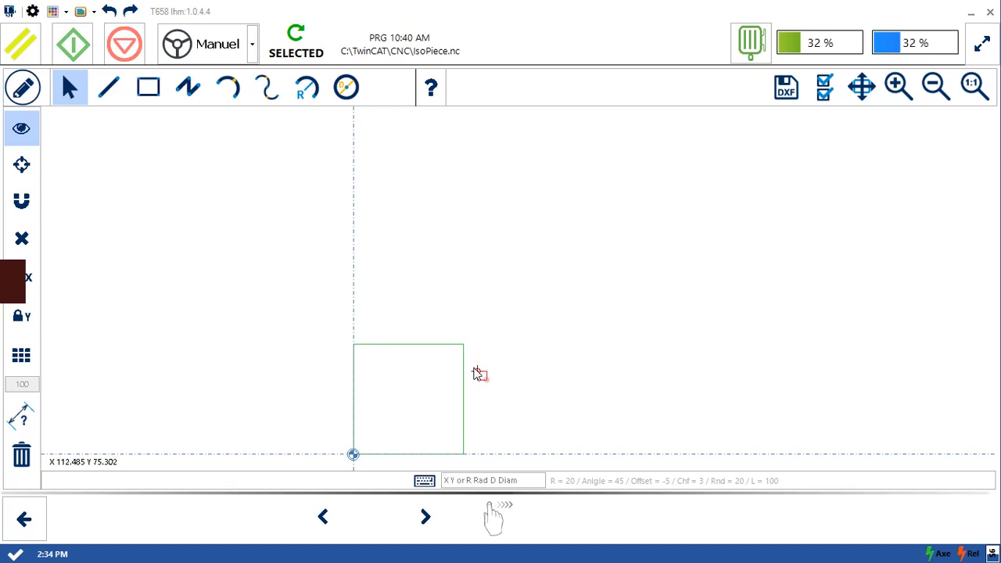
left_click(24, 88)
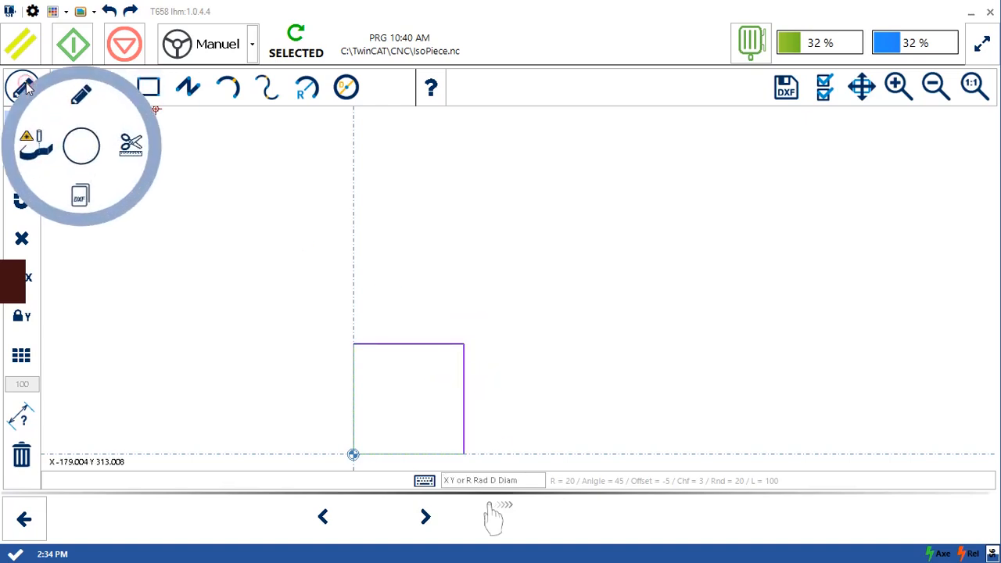
left_click(124, 155)
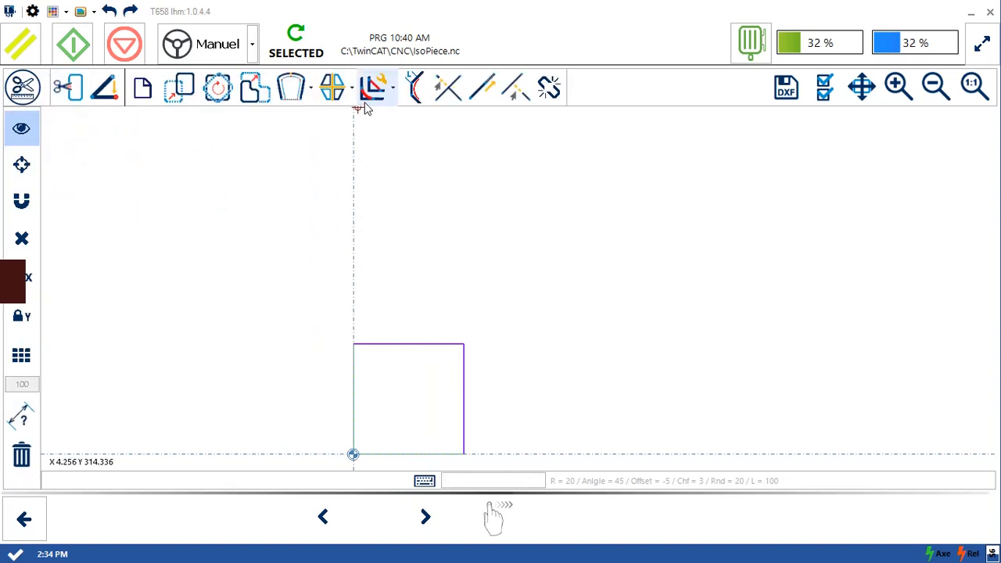
left_click(386, 88)
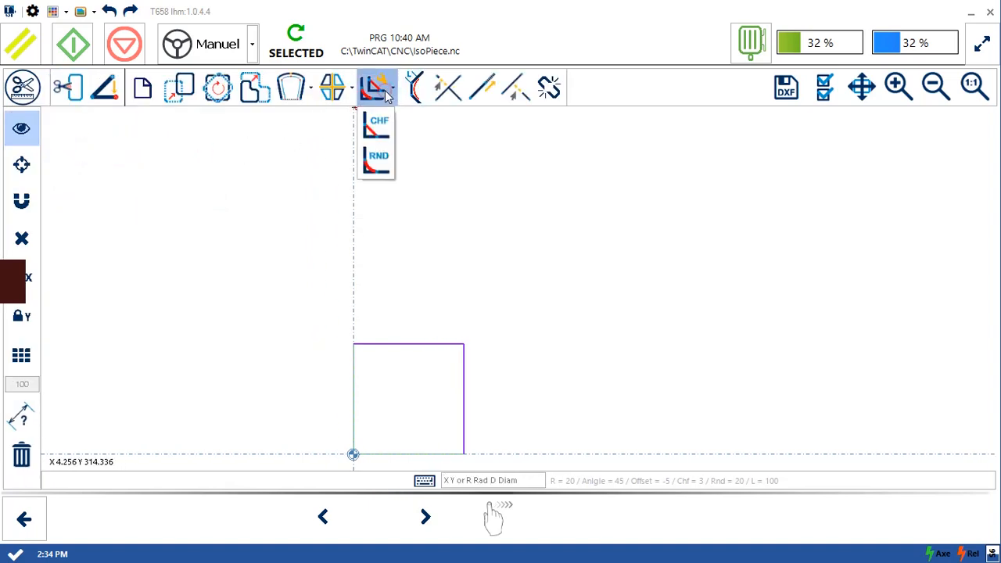
left_click(378, 162)
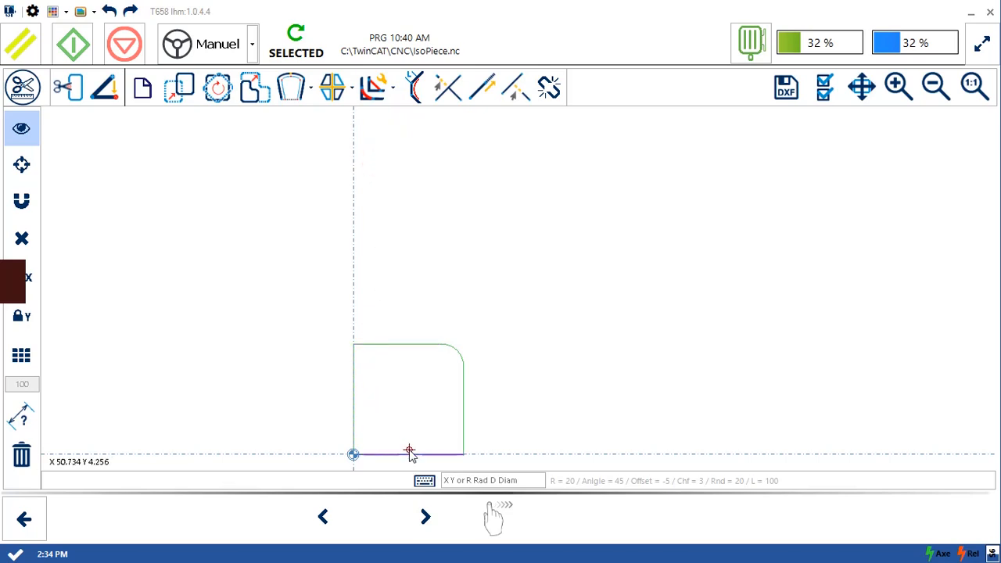
- Delete the rectangle's lower, left and upper lines, keeping only the rounded corner and the right vertical line
left_click(21, 467)
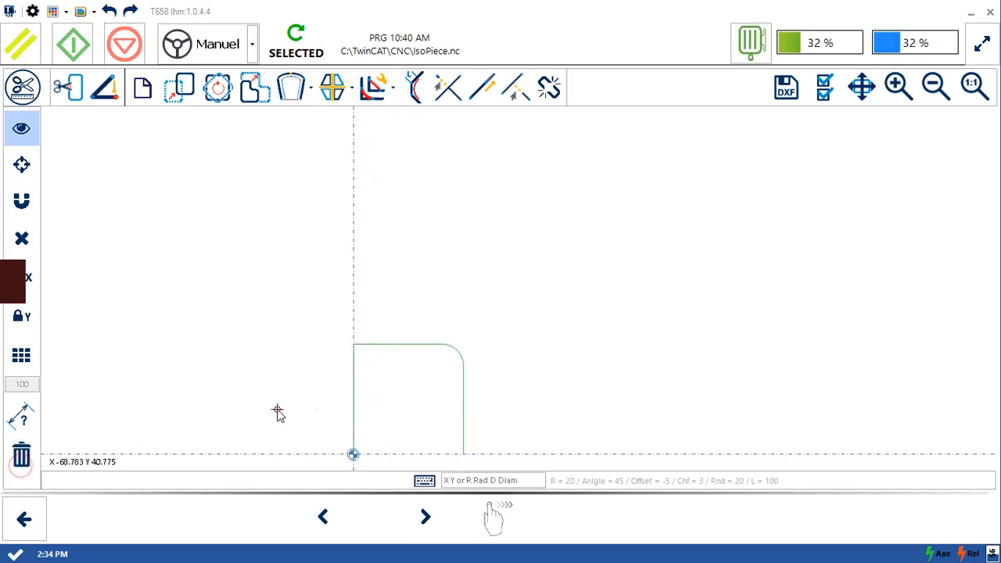
left_click(365, 398)
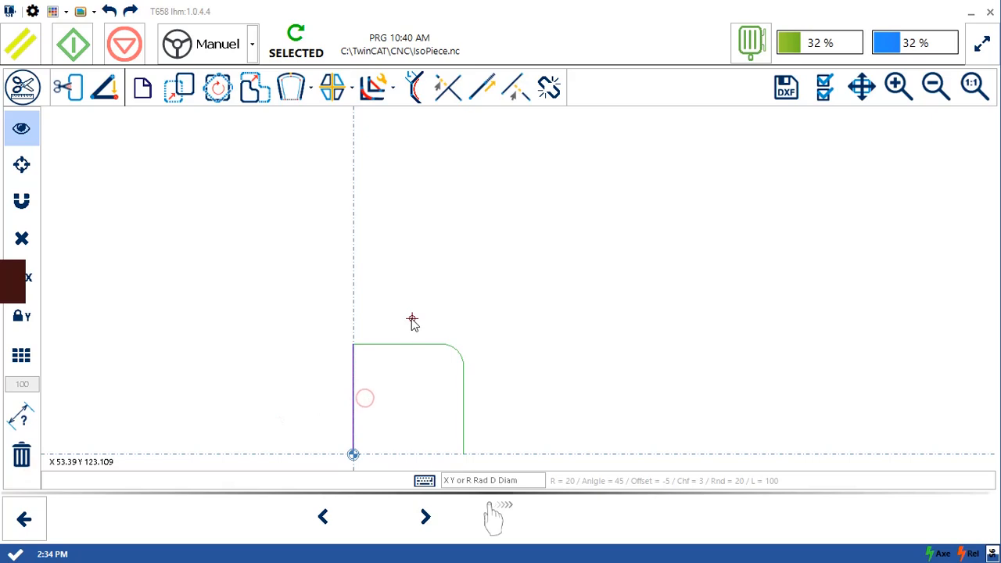
left_click(21, 454)
left_click(379, 343)
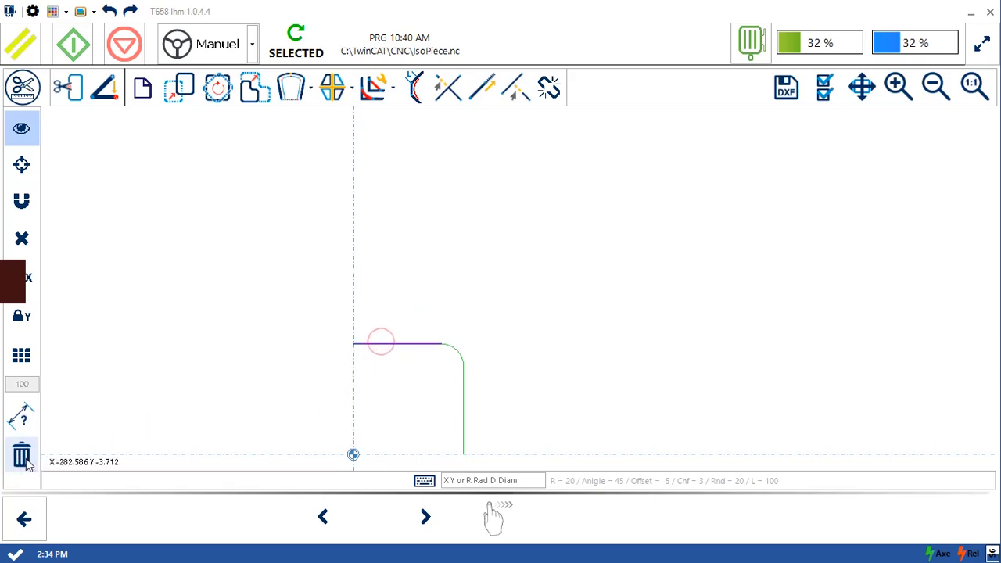
left_click(21, 454)
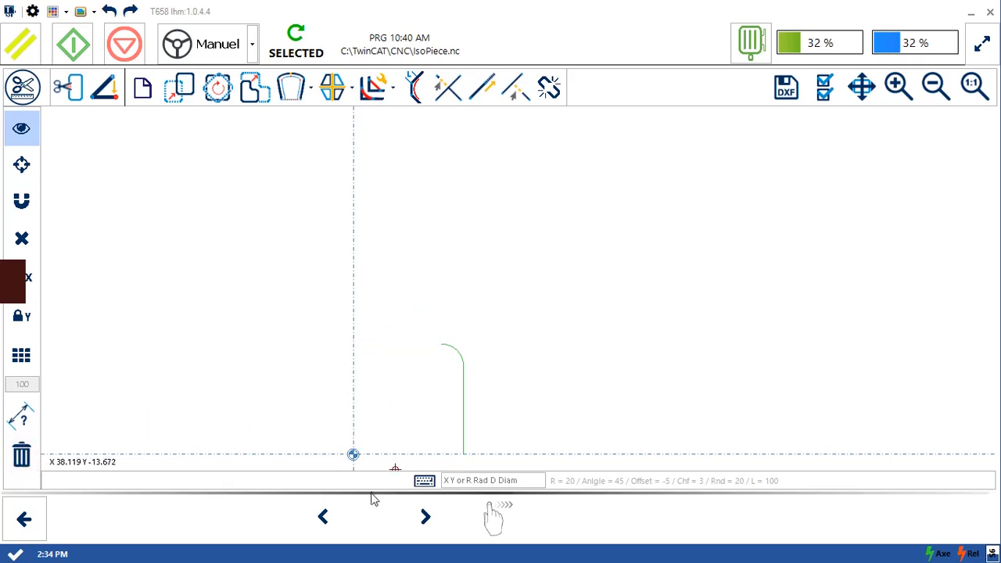
- Show the profile in the operations view and set its thickness adjustment point at the vertical line's upper end, where it meets the arc
left_click(322, 516)
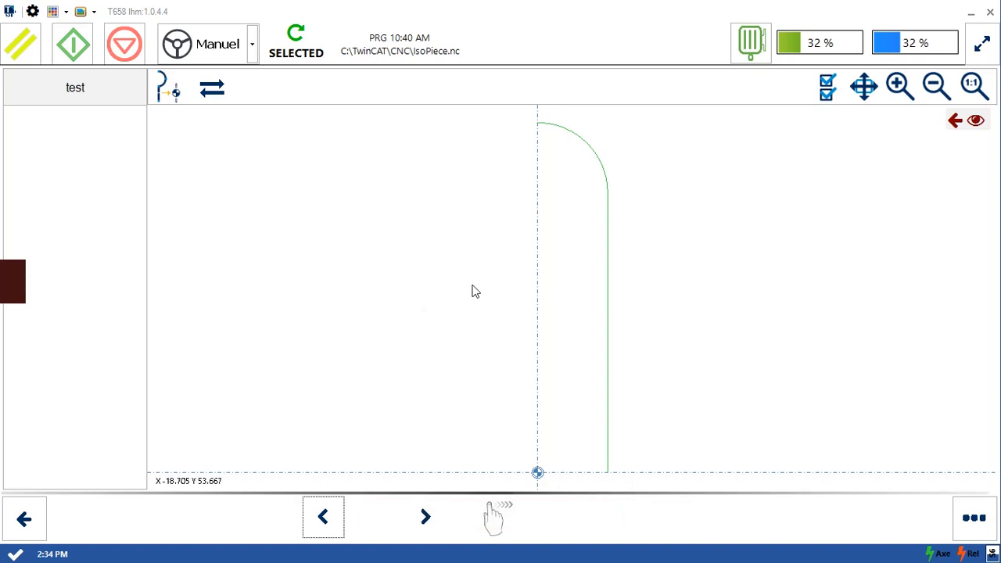
left_click(609, 312)
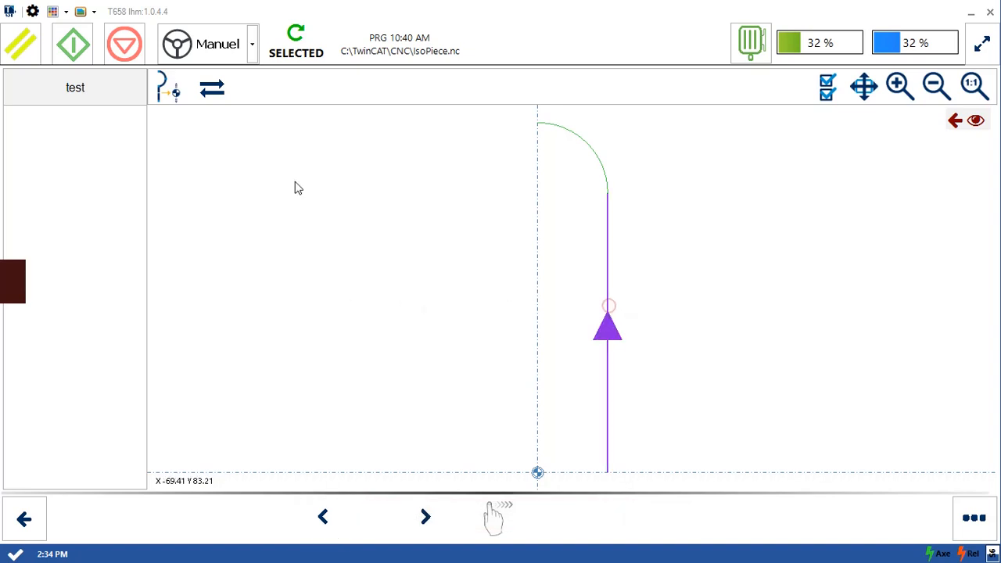
left_click(175, 91)
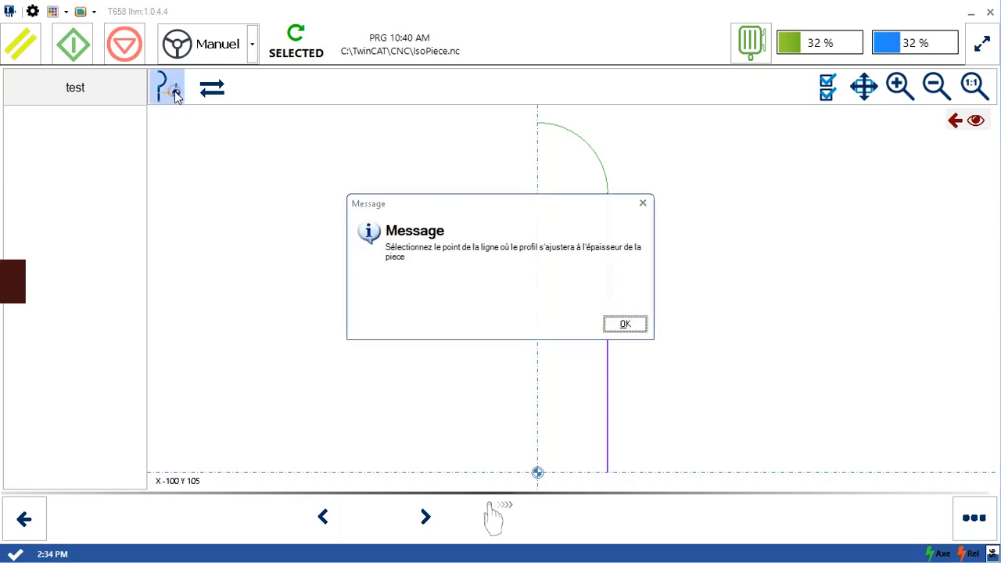
left_click(635, 326)
left_click(619, 198)
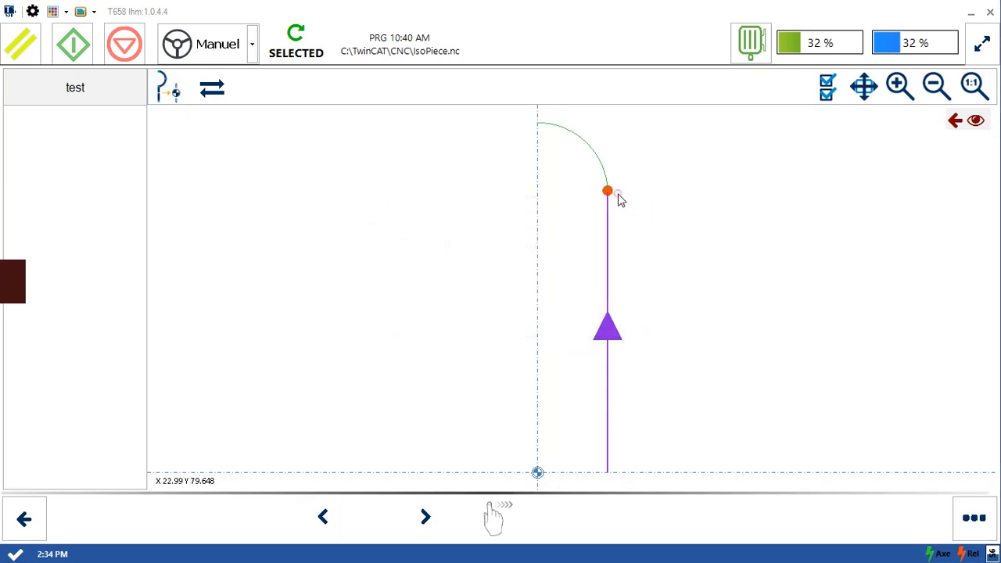
left_click(531, 213)
left_click(480, 222)
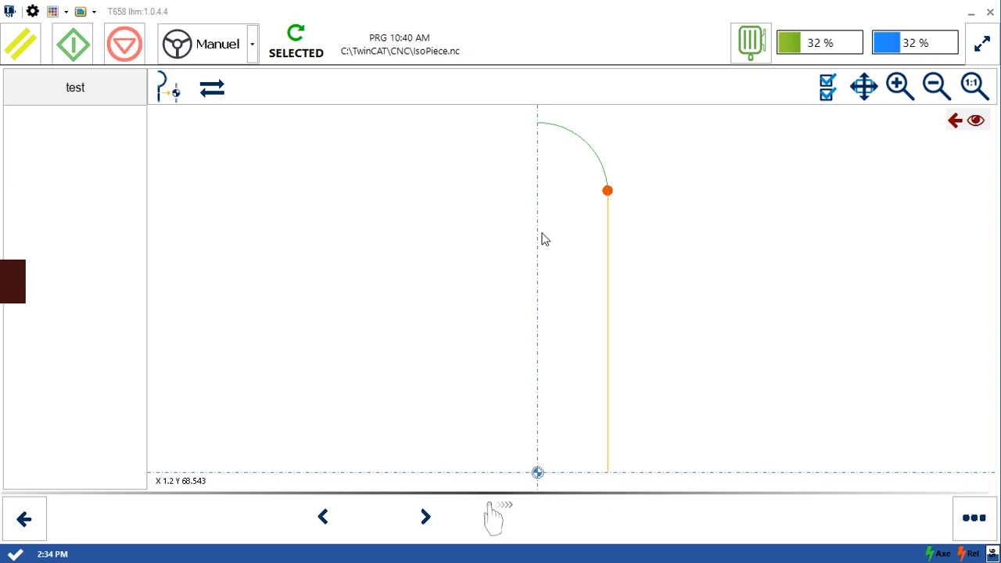
left_click(608, 289)
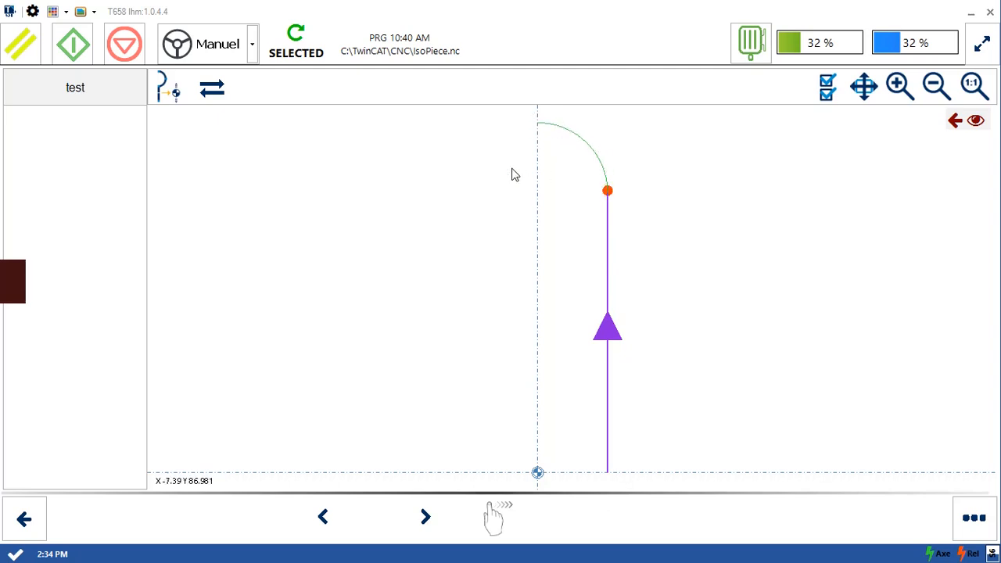
left_click_drag(511, 169, 532, 179)
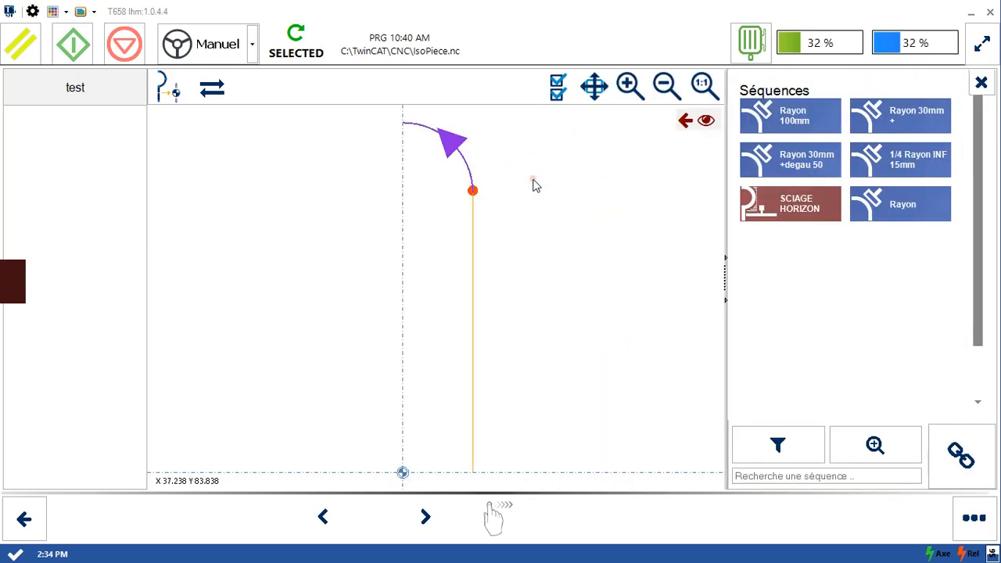
left_click(979, 81)
left_click(625, 263)
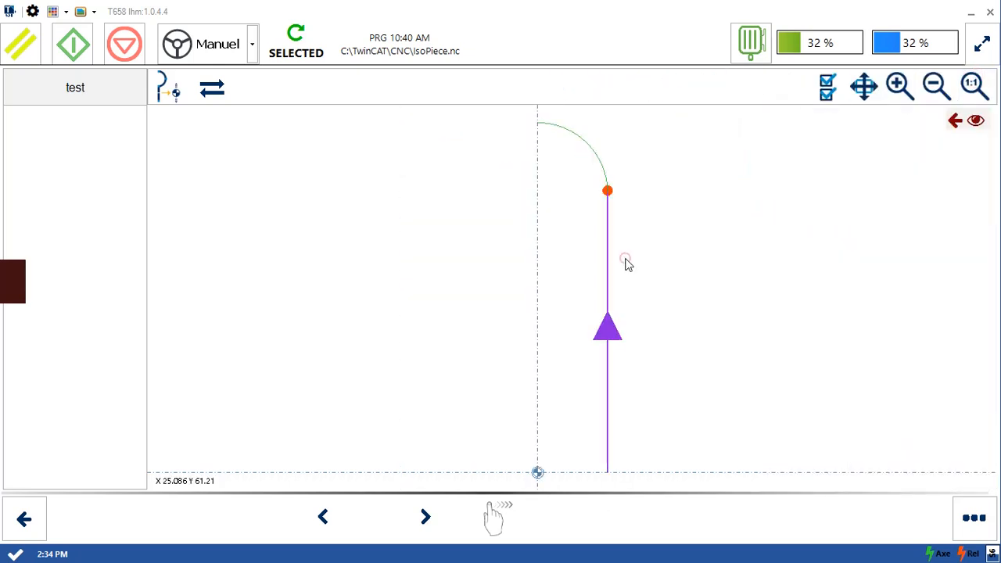
left_click(465, 286)
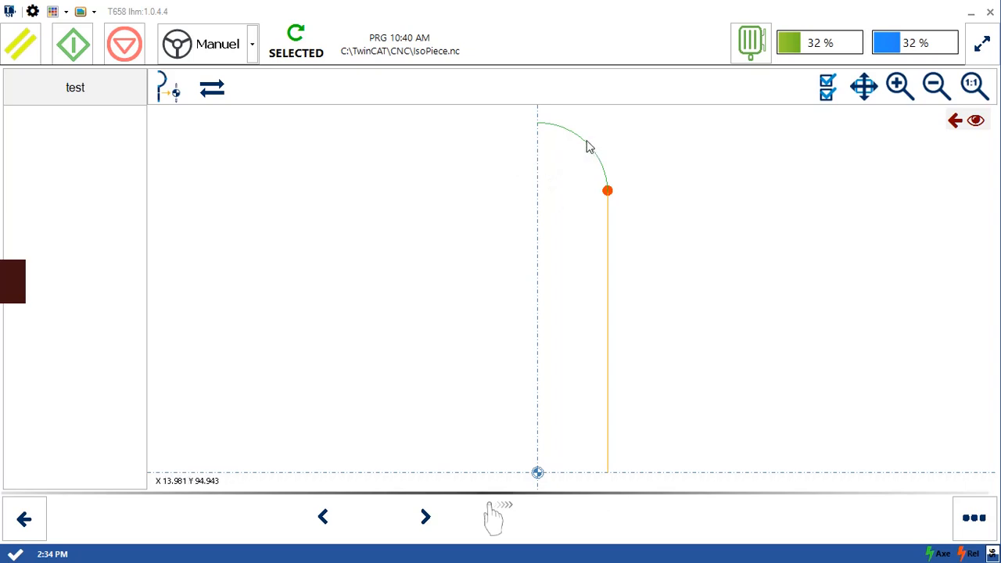
- Assign the Calib CHF auto 0.7mm sequence and the CHT_100mm B4 sequence to the vertical line as operations
left_click(608, 256)
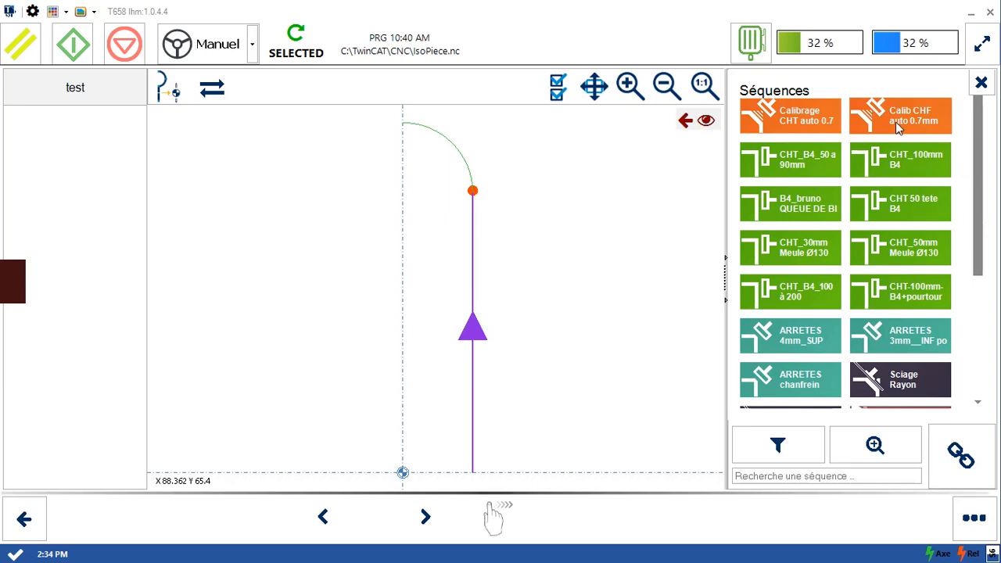
left_click(956, 455)
left_click(545, 305)
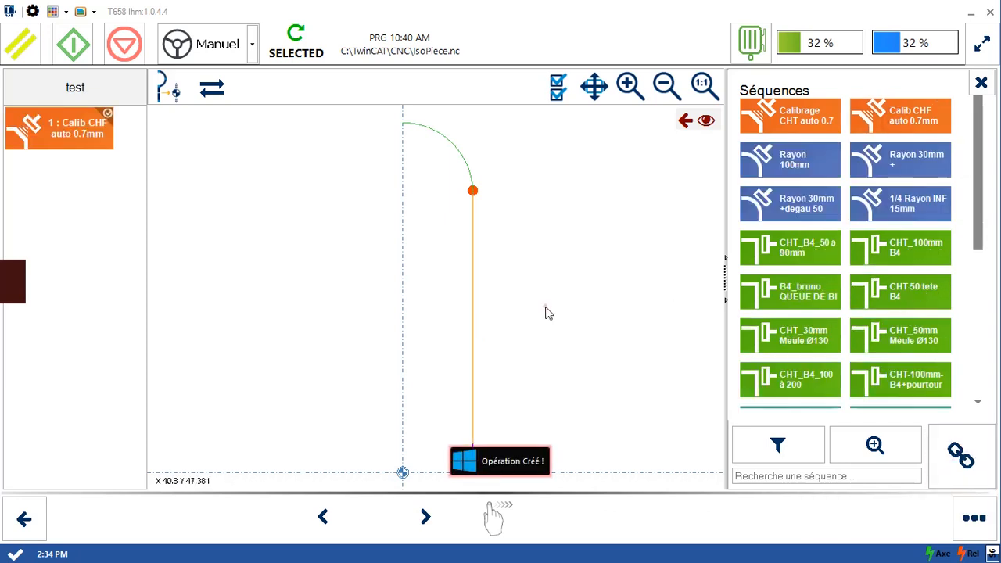
left_click(473, 294)
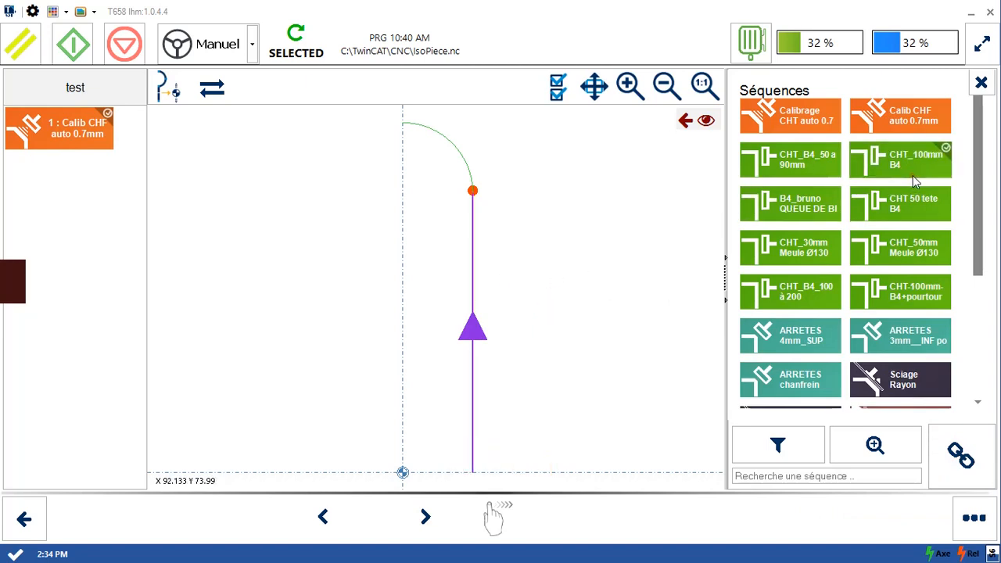
left_click(958, 455)
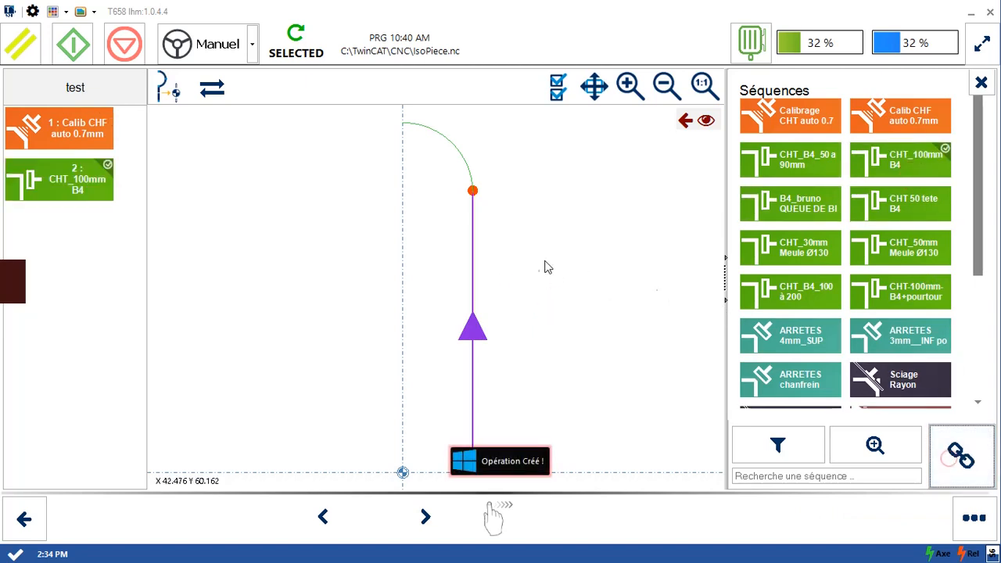
- Assign the Rayon 30mm + sequence to the arc as an operation and clear the selection
left_click(458, 151)
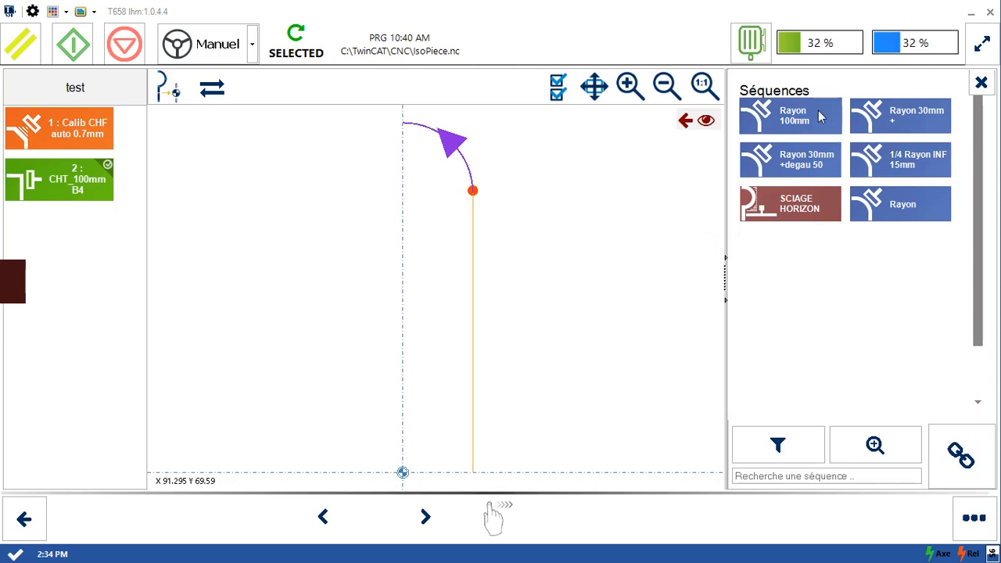
left_click(875, 128)
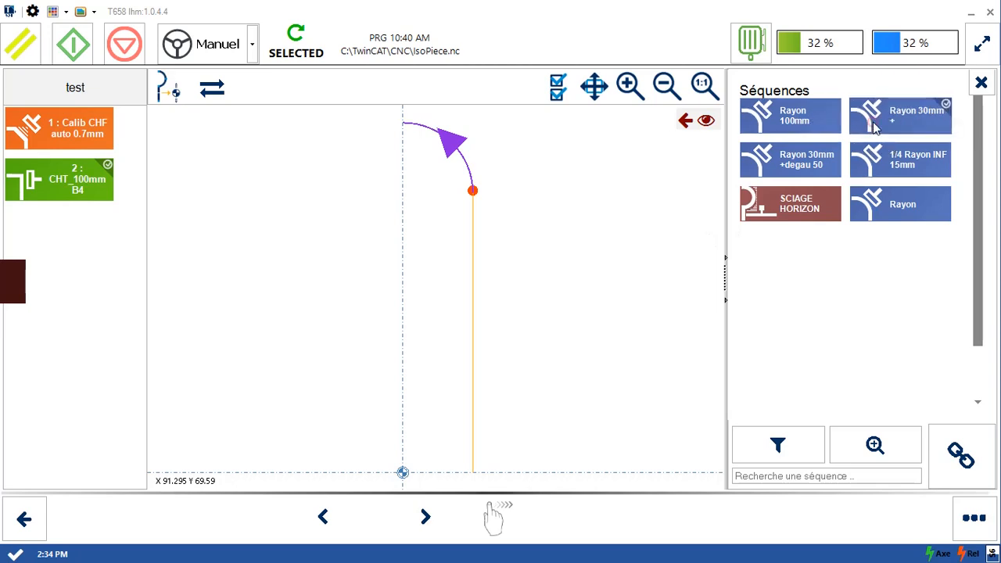
left_click(946, 439)
left_click(242, 234)
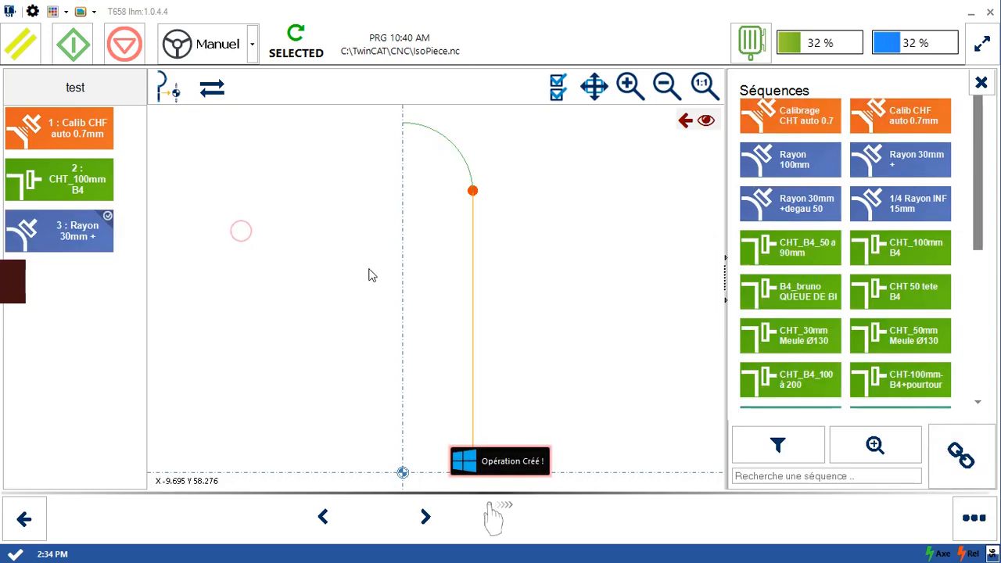
- Compare the sequences offered for the vertical line with those offered for the arc, and close the sequence list
left_click(467, 283)
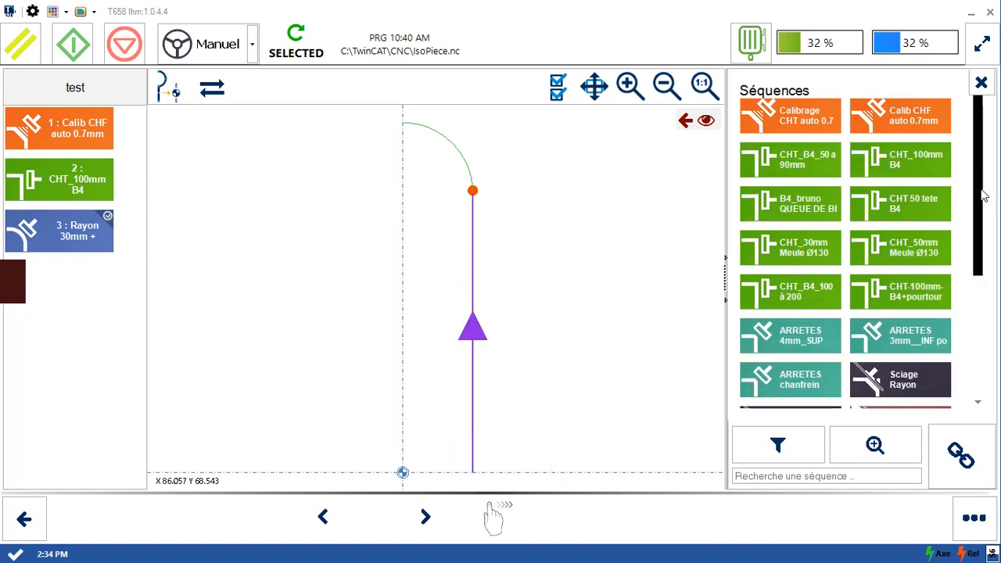
left_click_drag(983, 193, 988, 164)
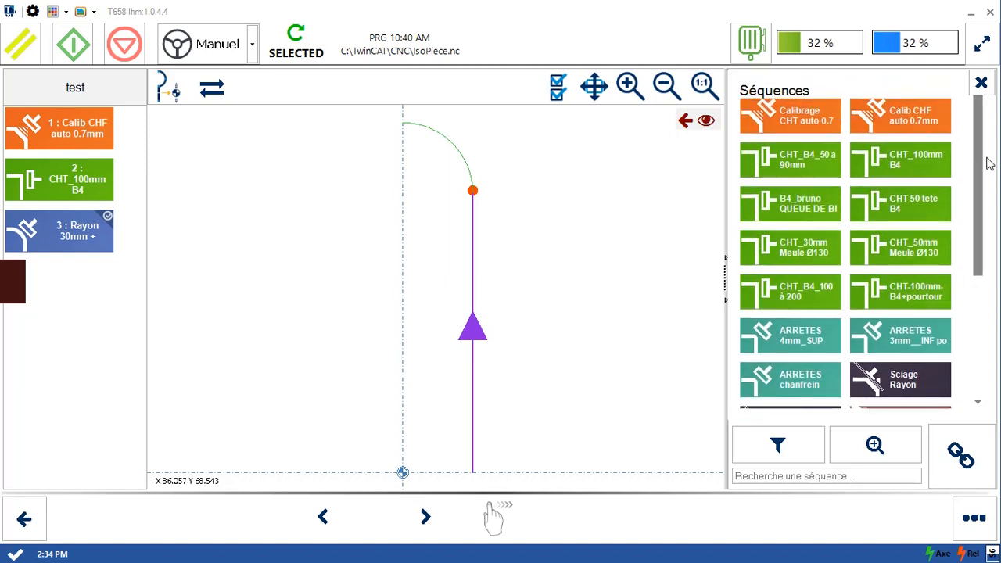
left_click(449, 148)
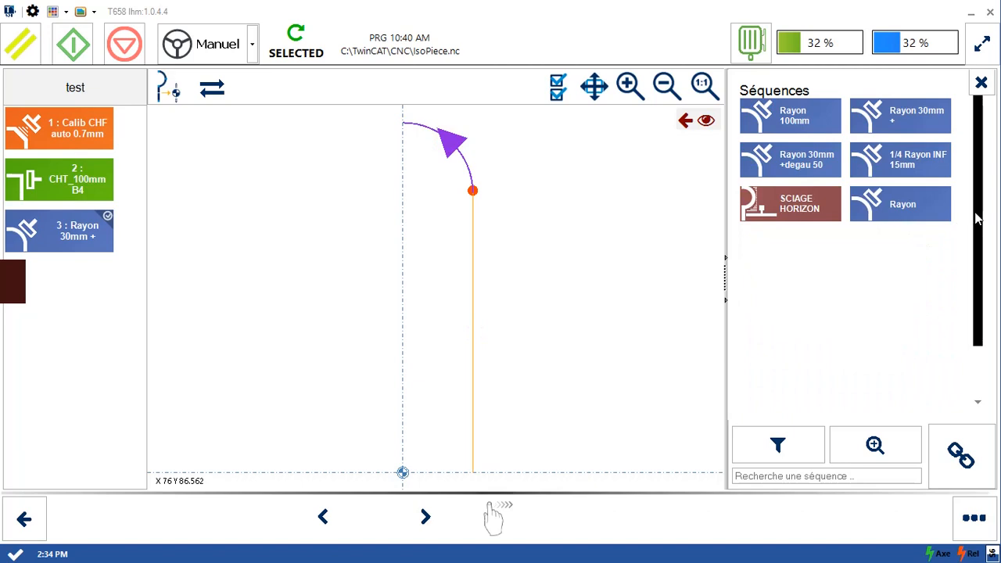
scroll(977, 219, "down", 2)
scroll(976, 195, "up", 2)
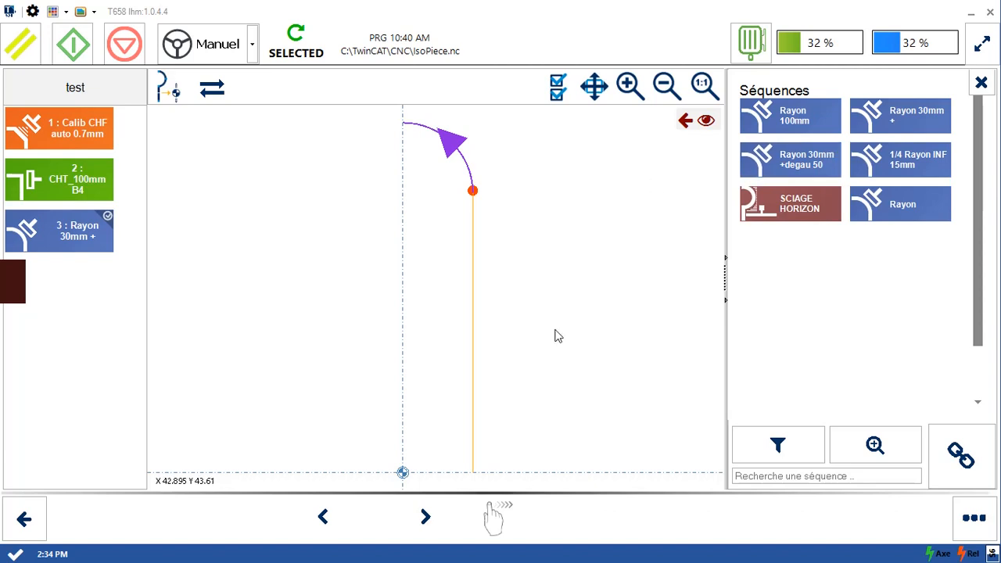
left_click(985, 82)
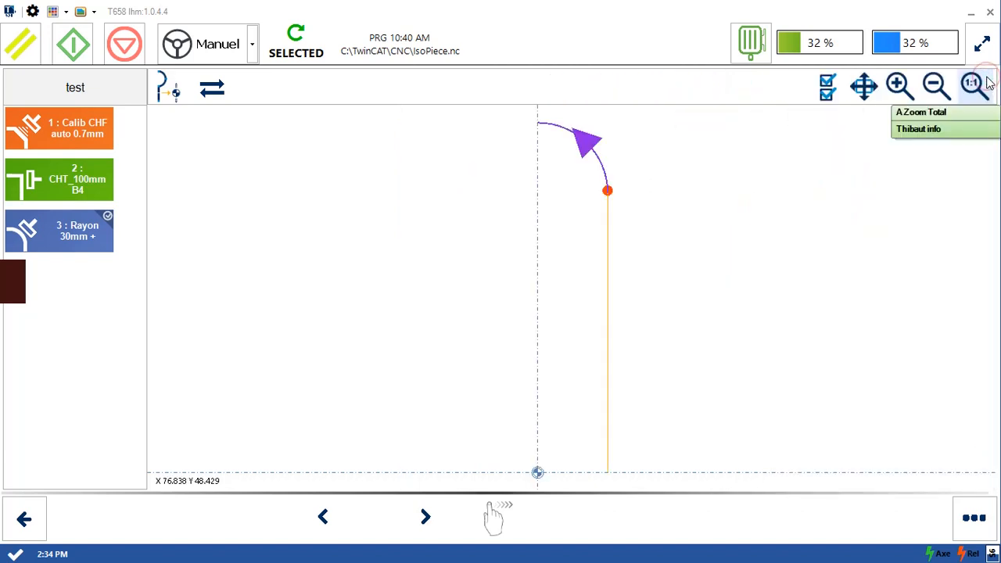
left_click(412, 319)
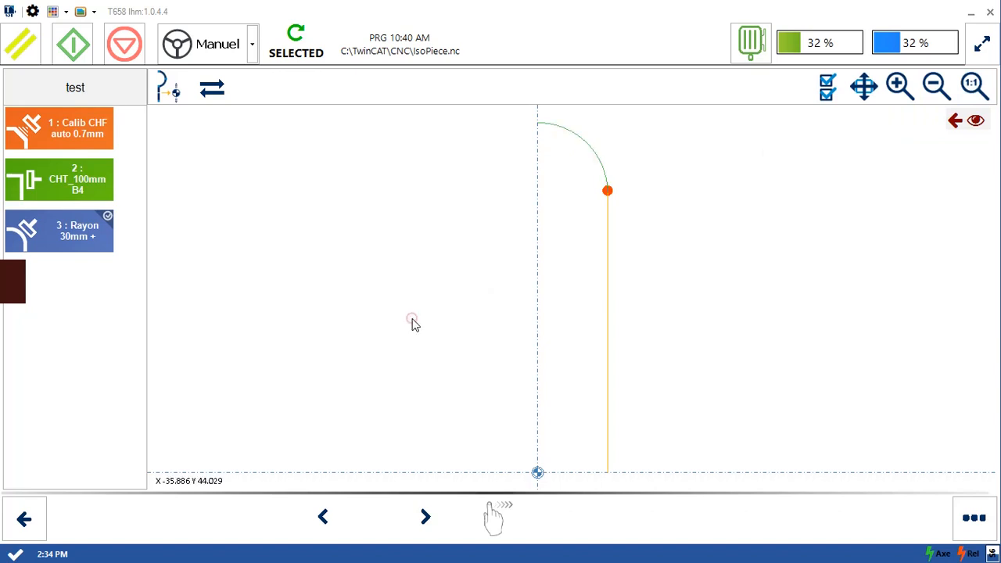
- Highlight each of the created operations in turn to check which profile element it machines
left_click(98, 118)
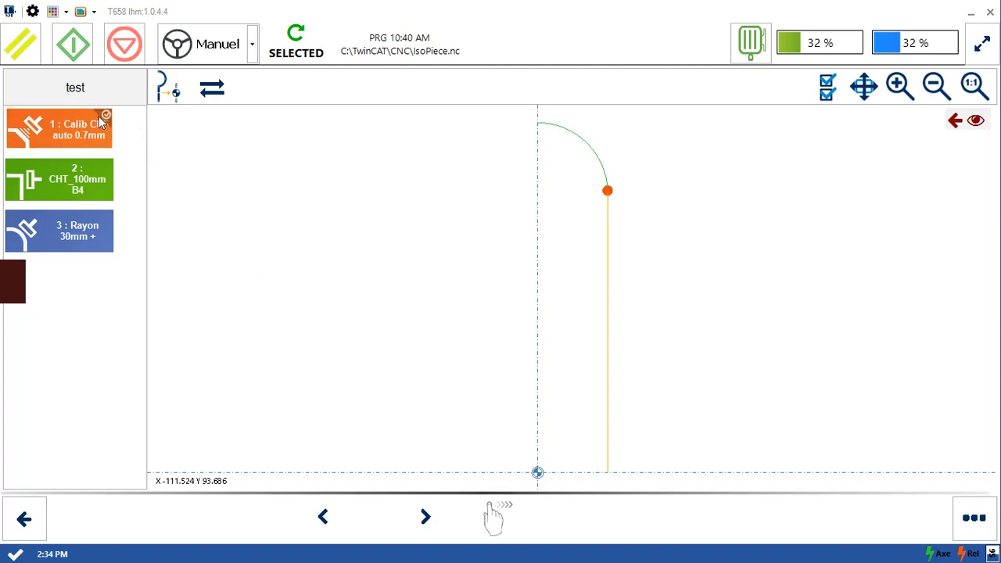
left_click(91, 173)
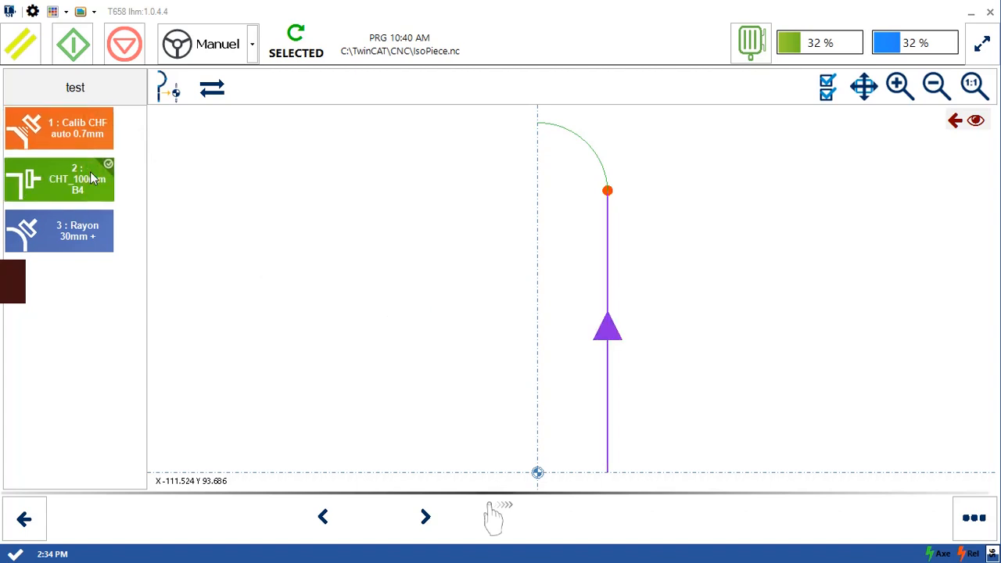
left_click(86, 224)
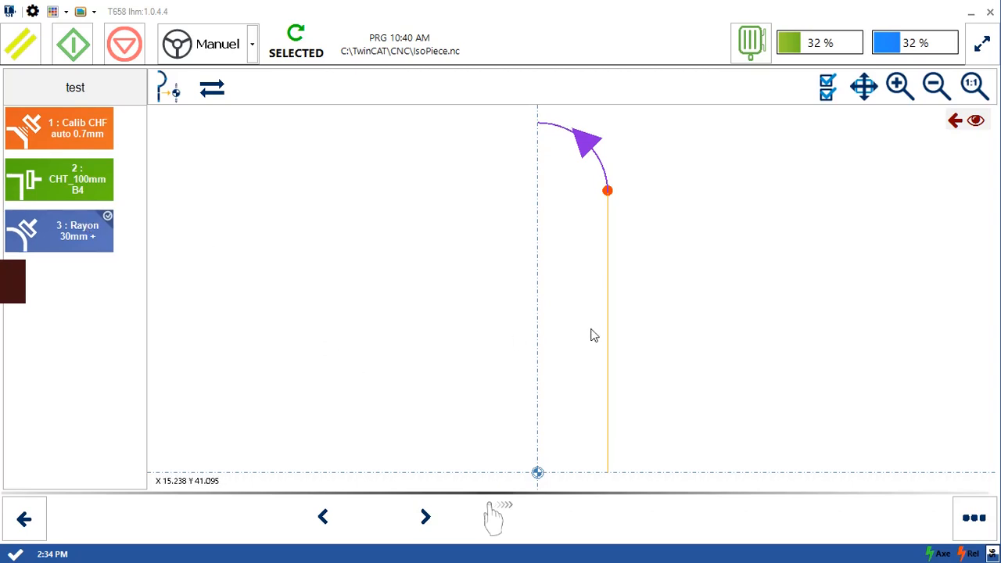
left_click(80, 123)
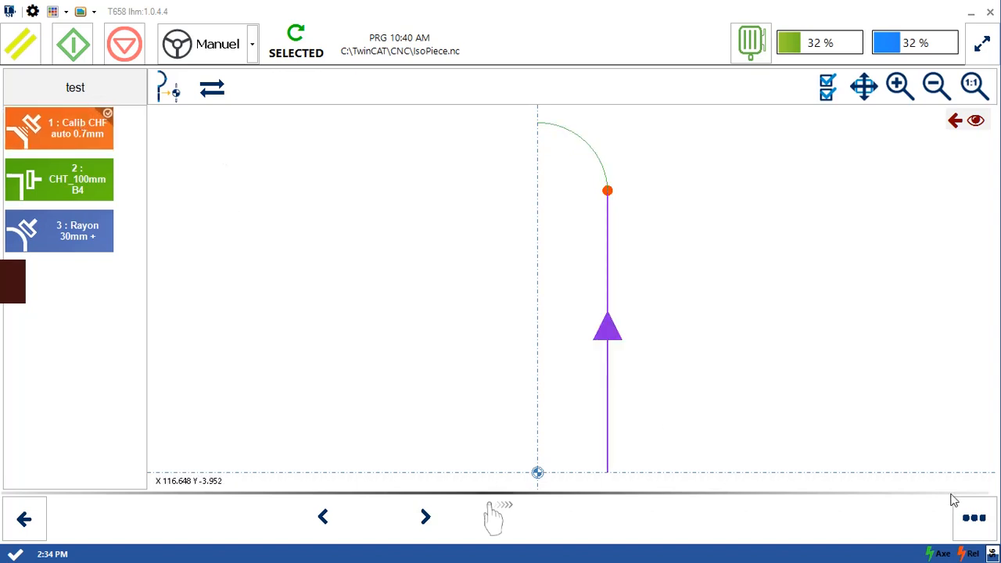
- Reopen the sequence list, add the Calibrage CHT auto 0.7mm sequence to the vertical line, and close the list
left_click(973, 518)
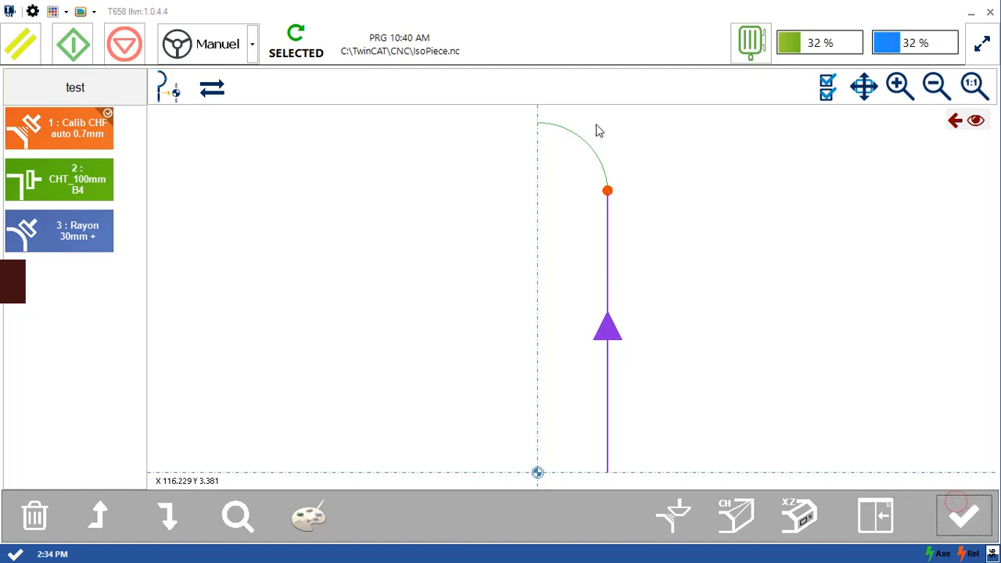
left_click(868, 516)
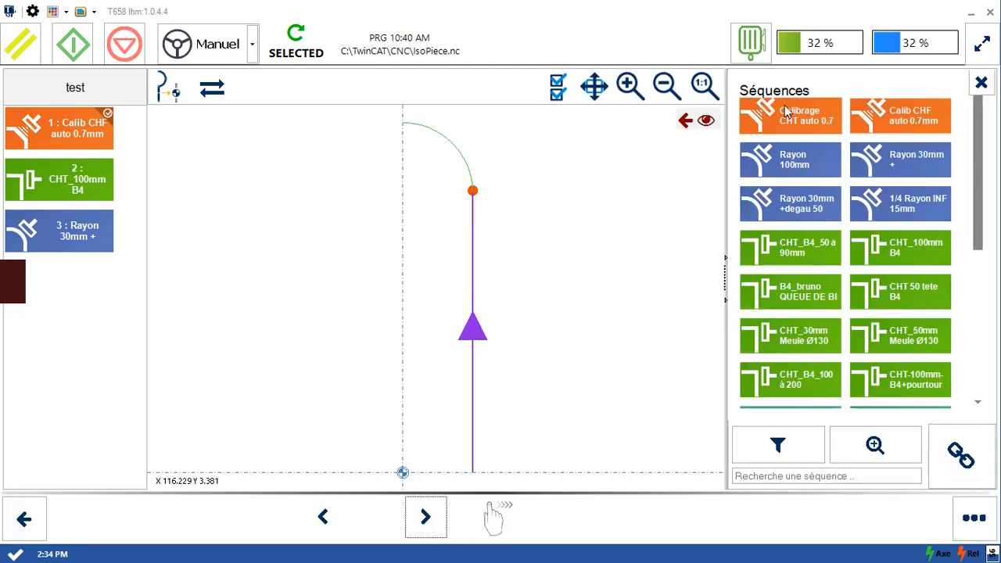
left_click(803, 129)
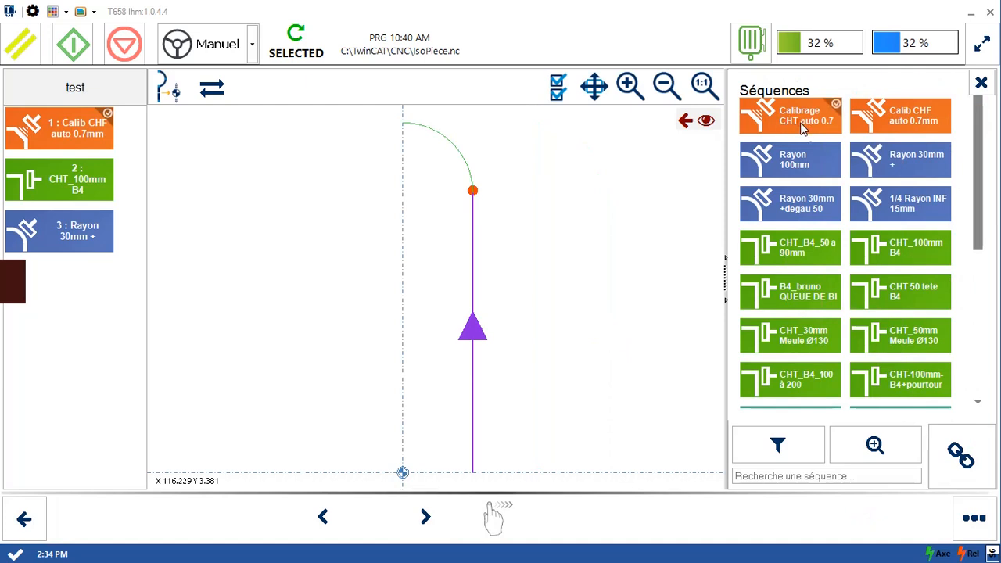
left_click(941, 462)
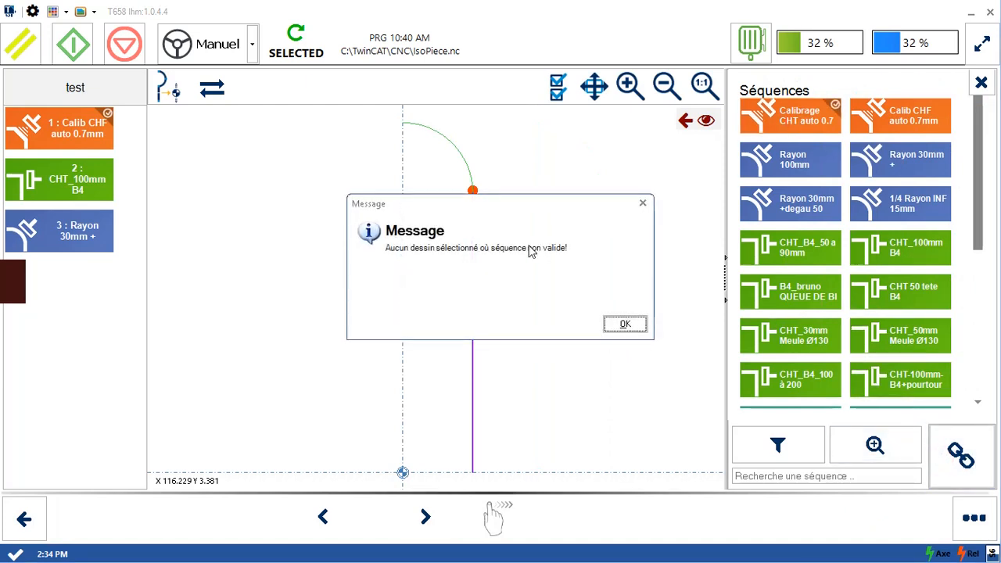
left_click(627, 326)
left_click(583, 335)
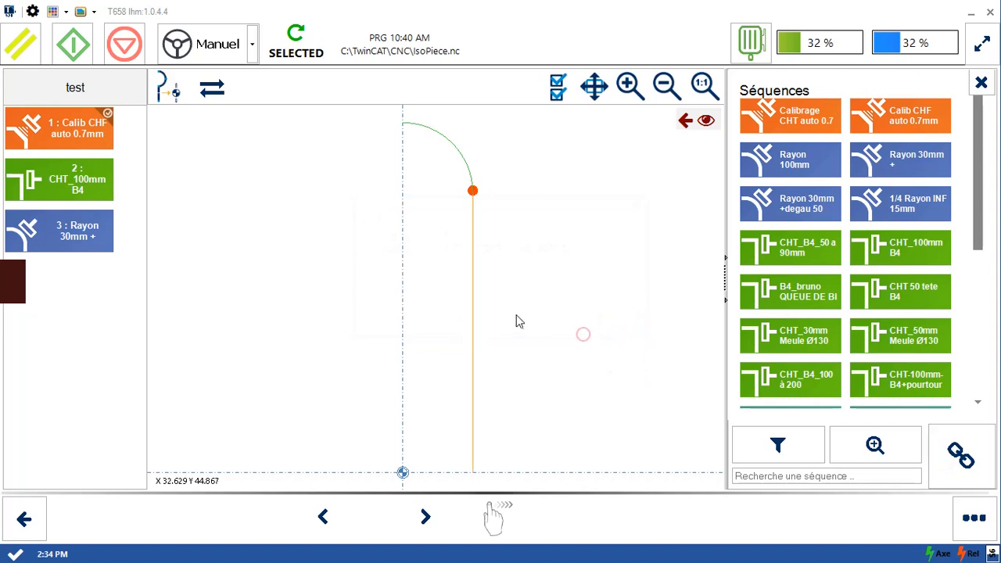
left_click(481, 307)
left_click(802, 114)
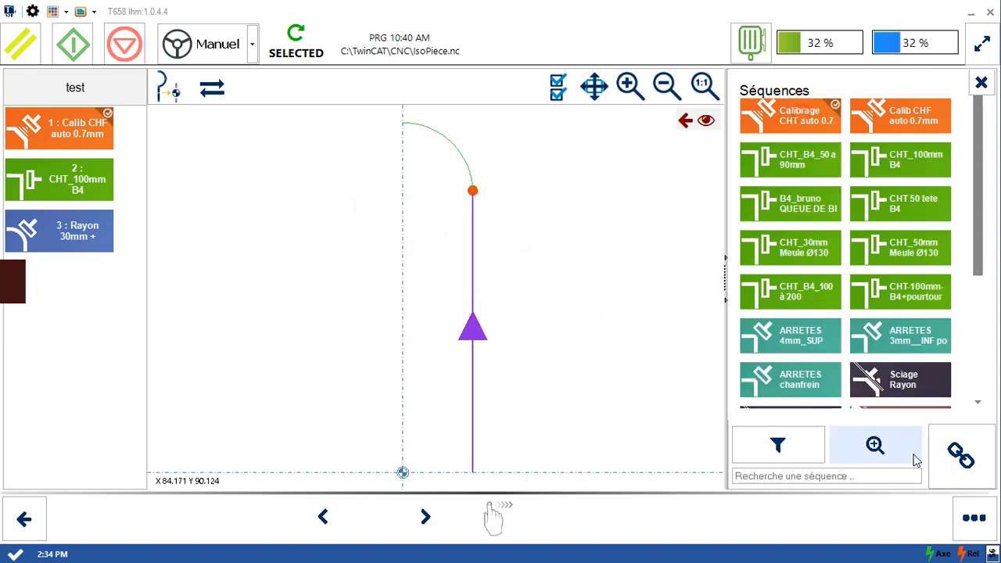
left_click(960, 455)
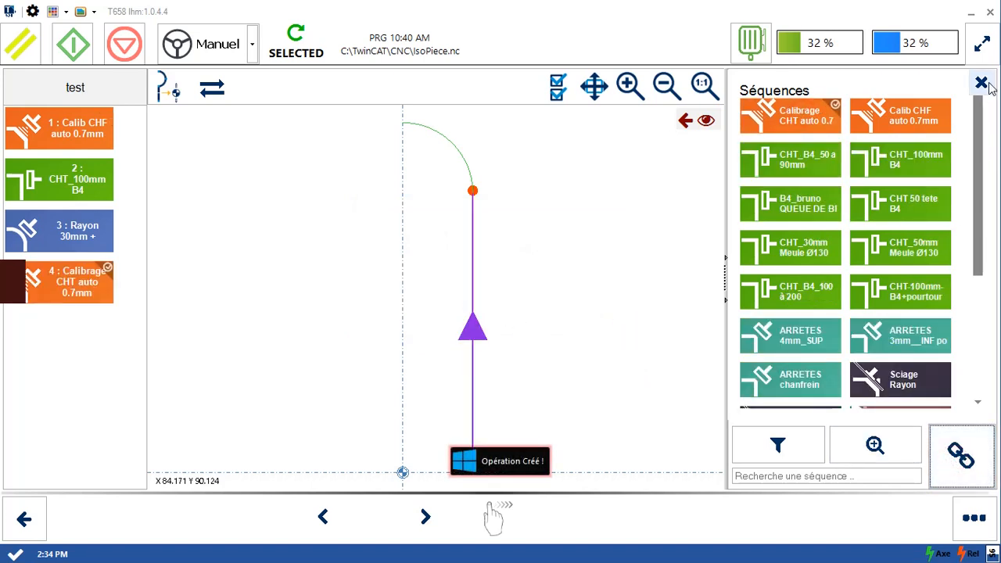
left_click(981, 82)
left_click(204, 268)
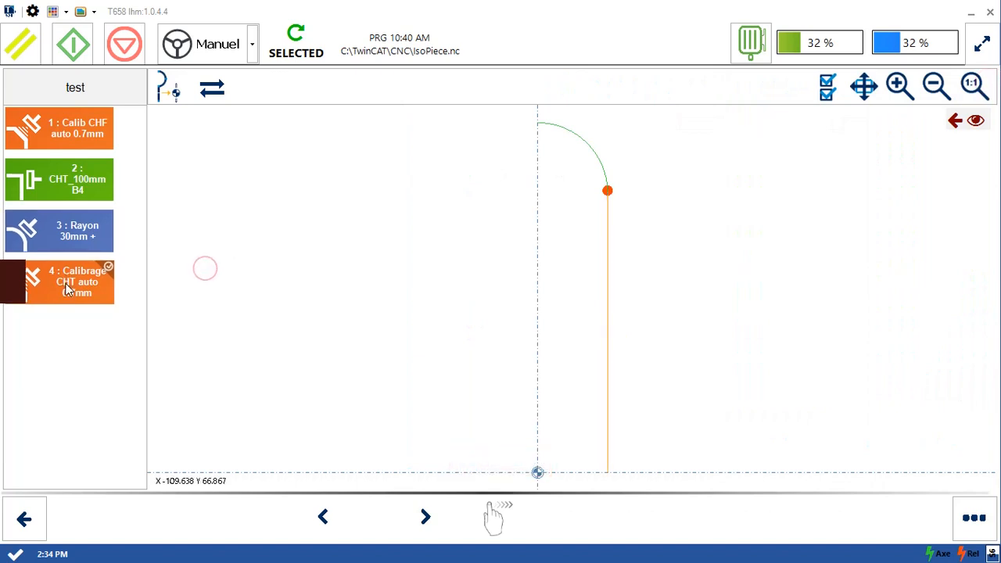
- Move the Calibrage CHT auto 0.7mm operation up two places, ahead of the CHT_100mm B4 operation
left_click(72, 254)
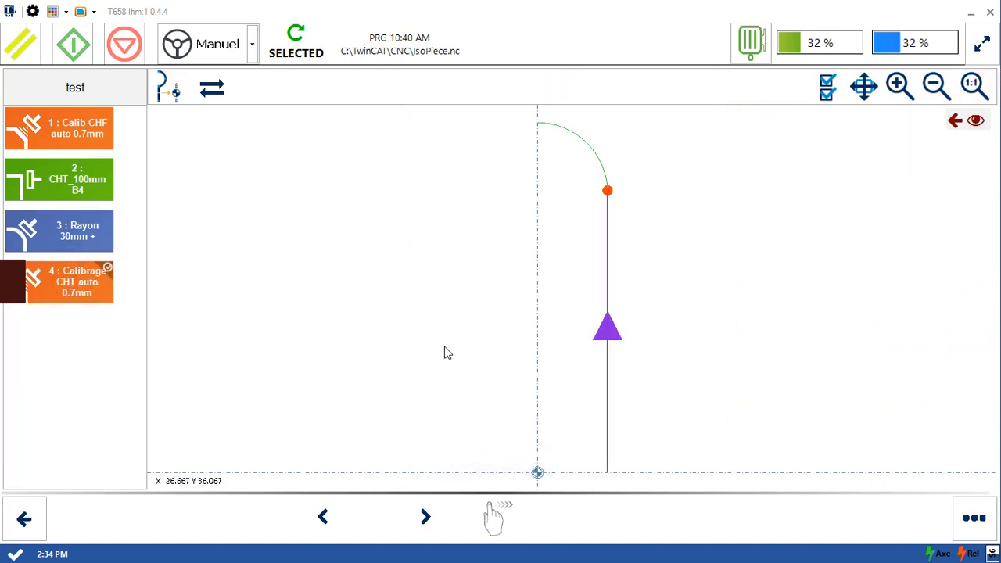
left_click(974, 516)
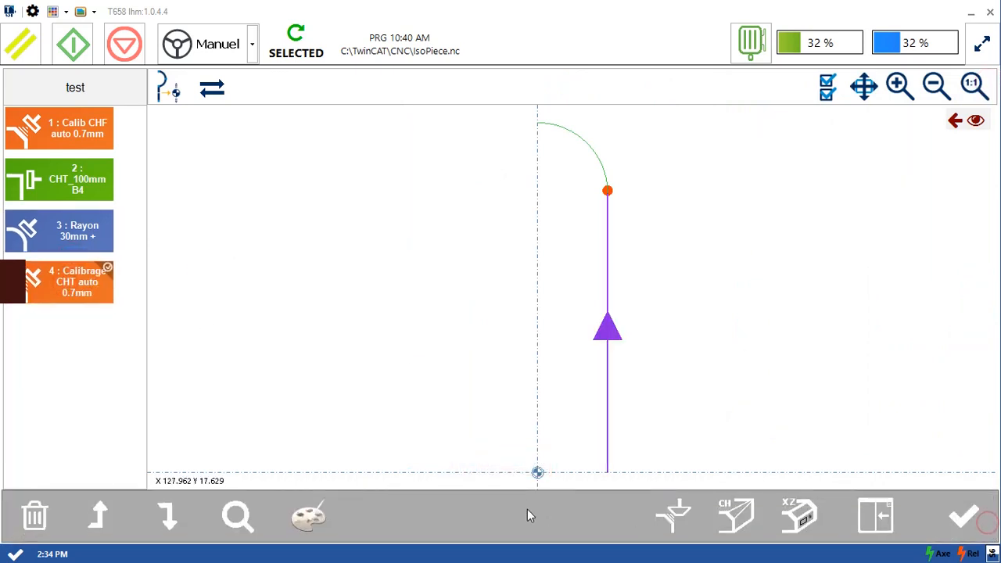
left_click(95, 518)
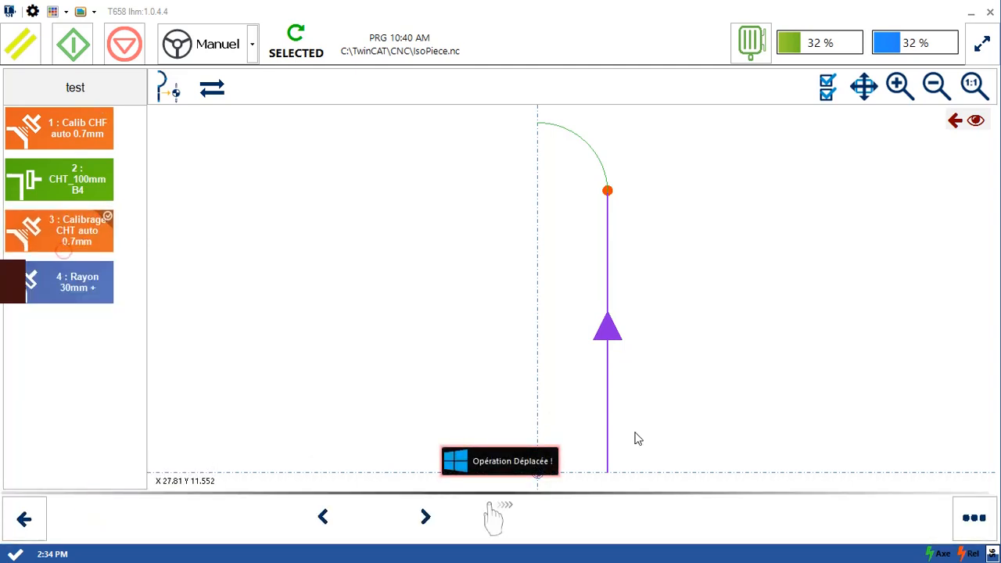
left_click(974, 516)
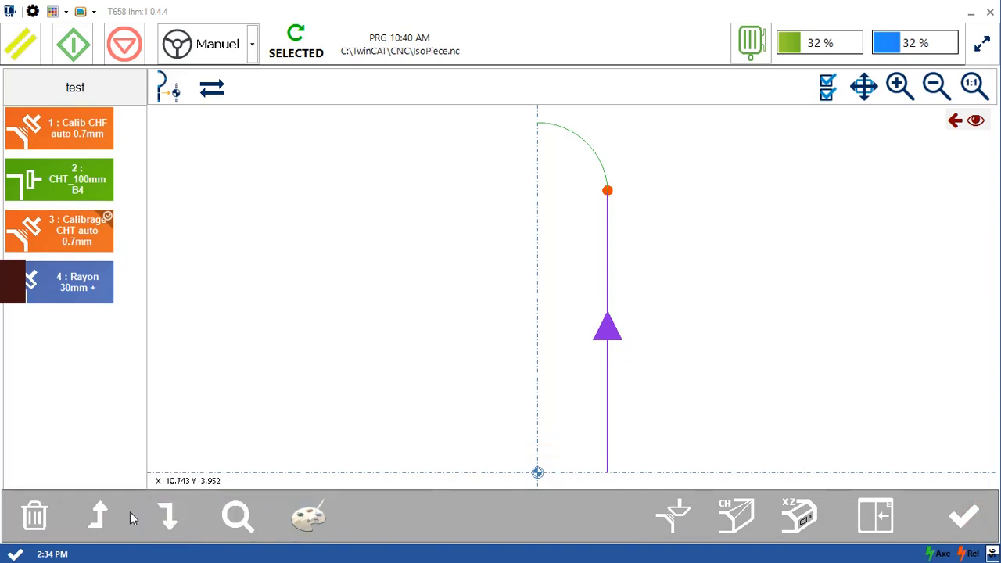
left_click(96, 516)
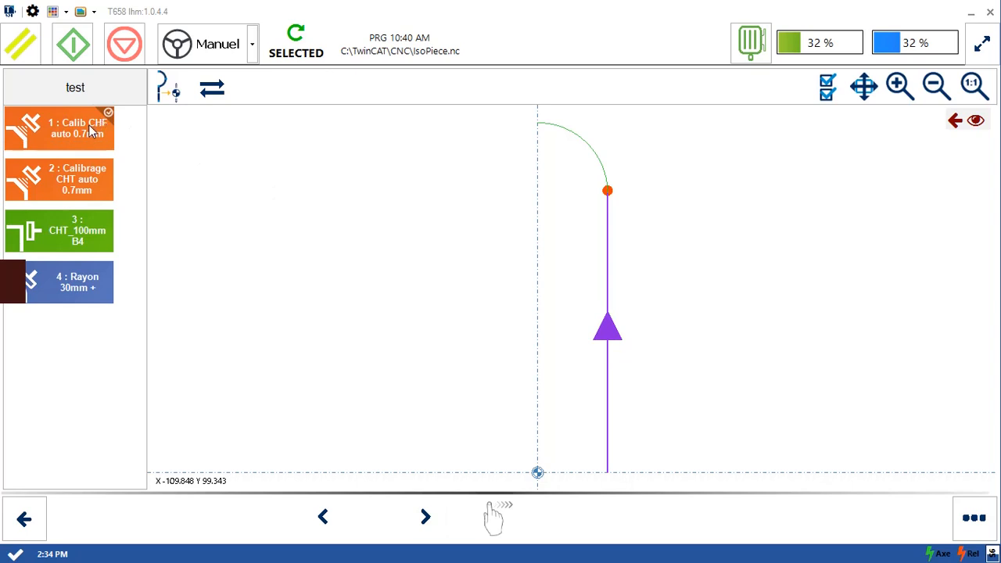
- Delete the Calib CHF auto 0.7mm operation at the start of the operation list
left_click(974, 520)
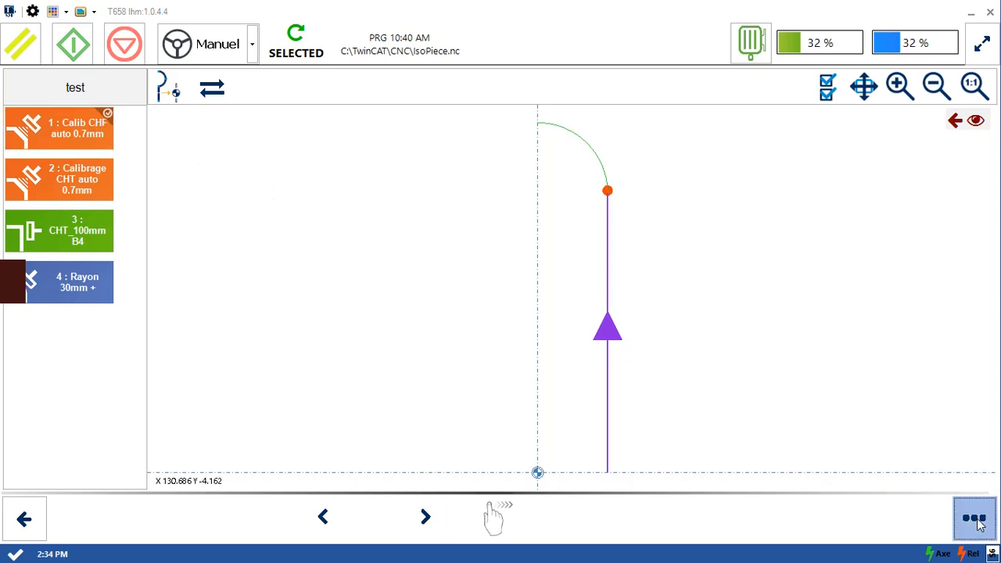
left_click(35, 517)
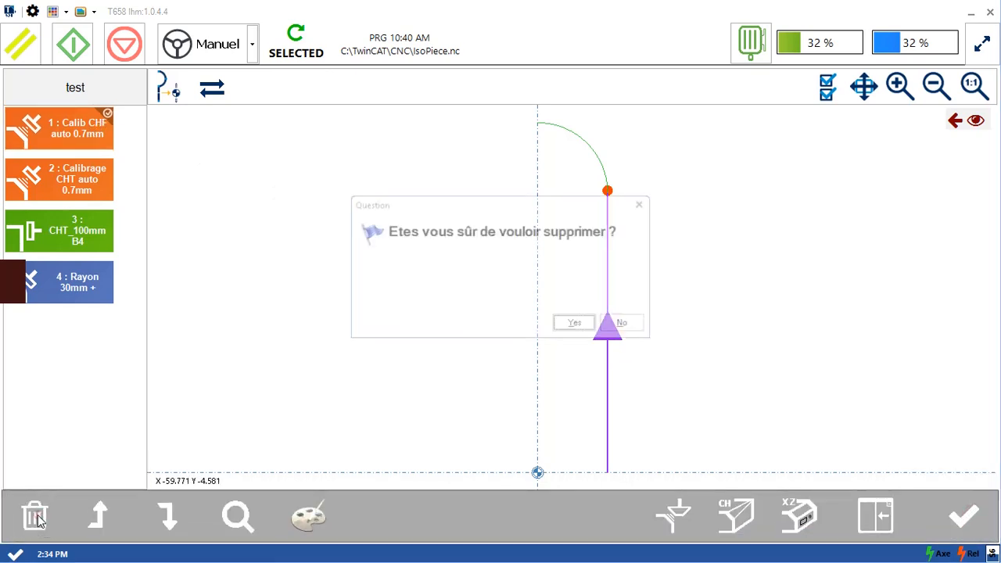
left_click(592, 324)
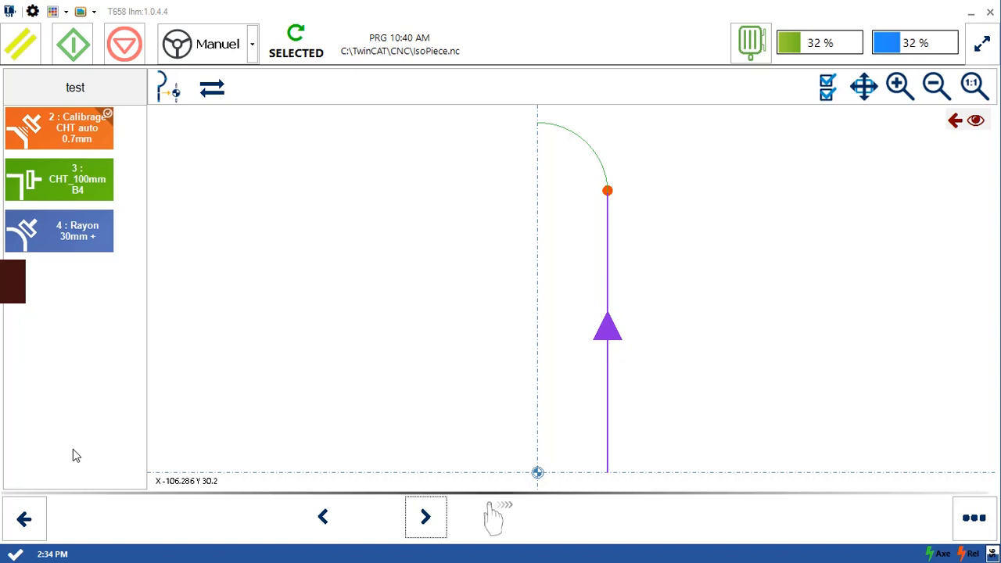
- Return to the model library and open the < queue de billard 8x3 ht : H 100 model
left_click(21, 509)
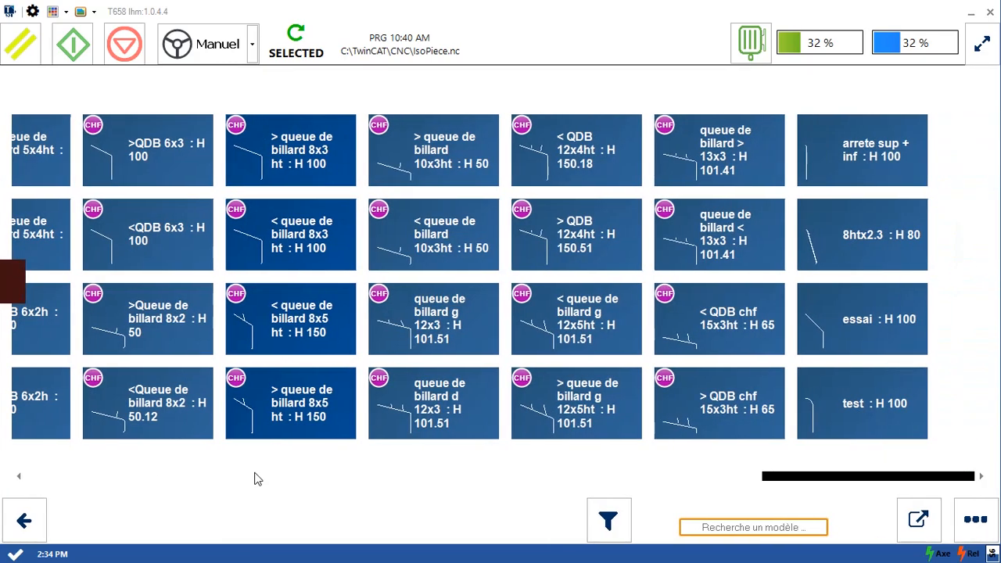
left_click(312, 232)
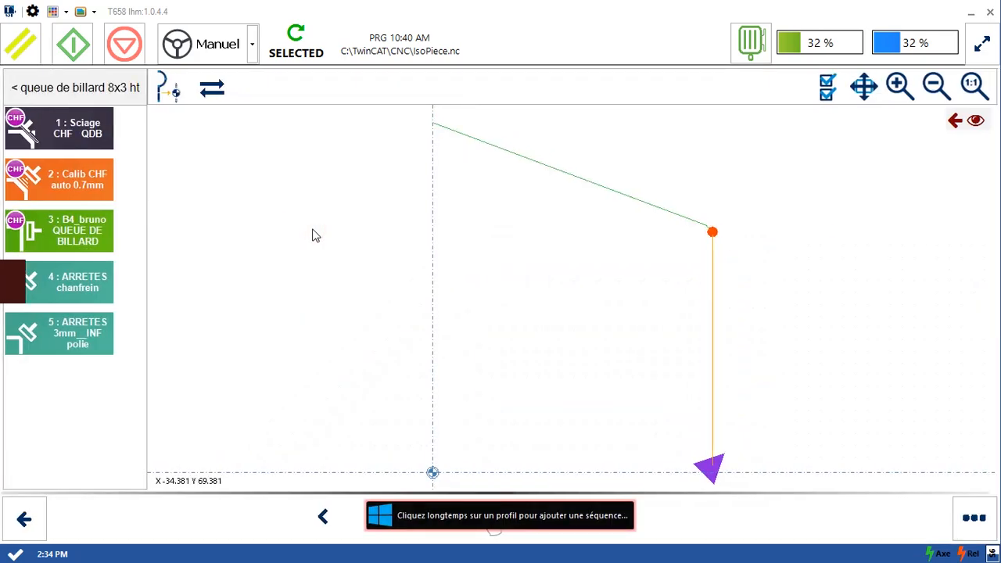
left_click(441, 203)
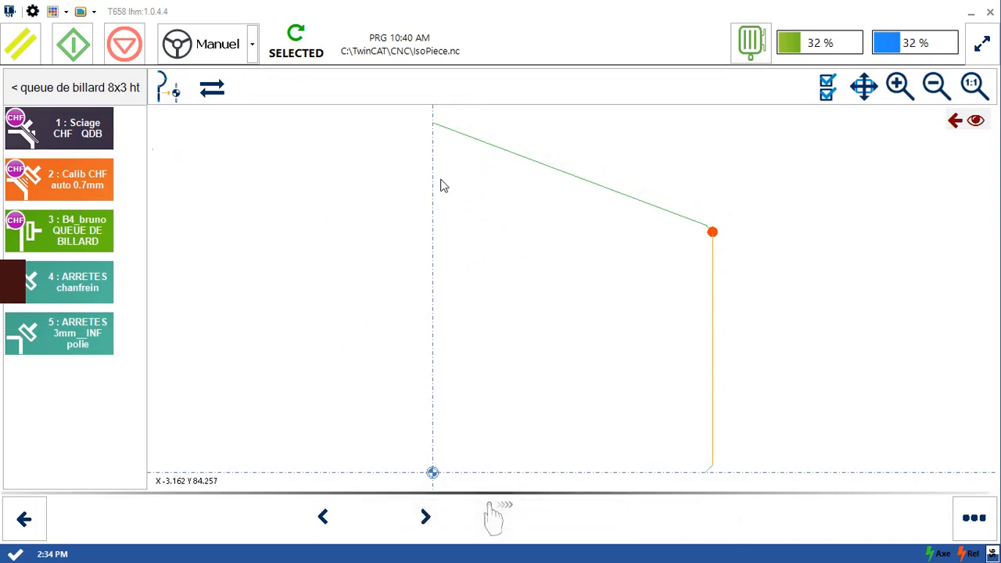
- Add the Sciage Rayon sequence as a chamfer (CHF) operation on the sloped line of the profile
left_click(571, 180)
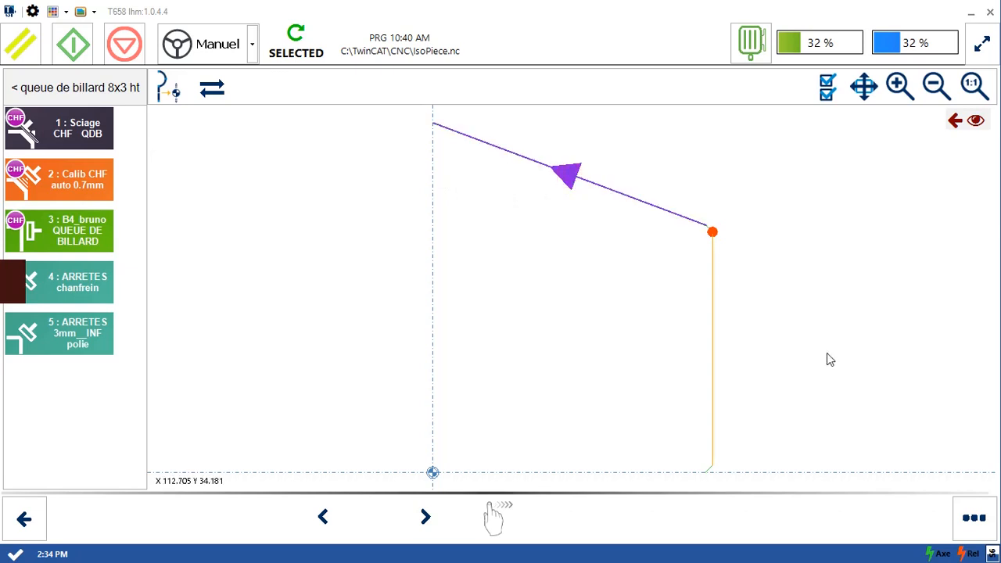
left_click(969, 518)
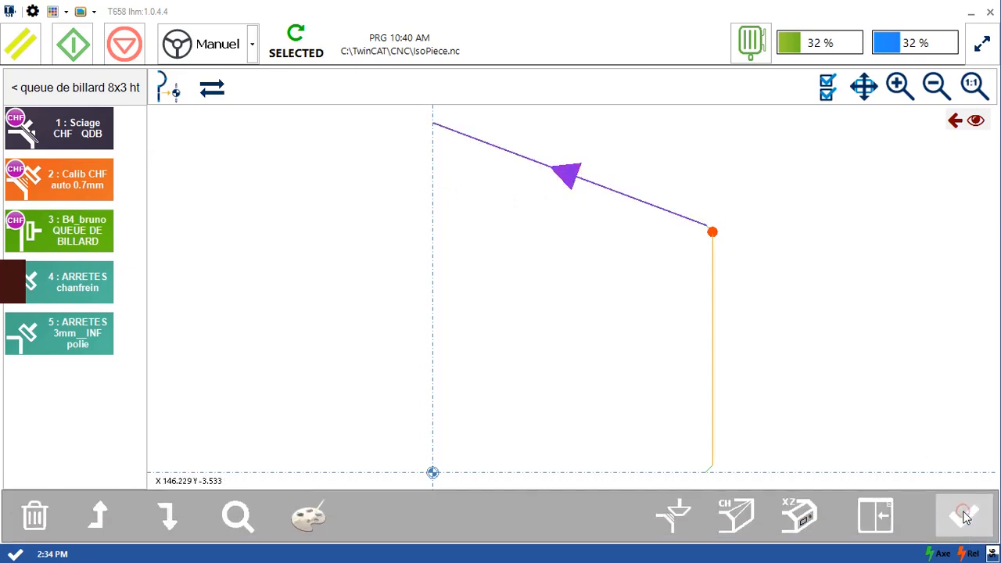
left_click(747, 506)
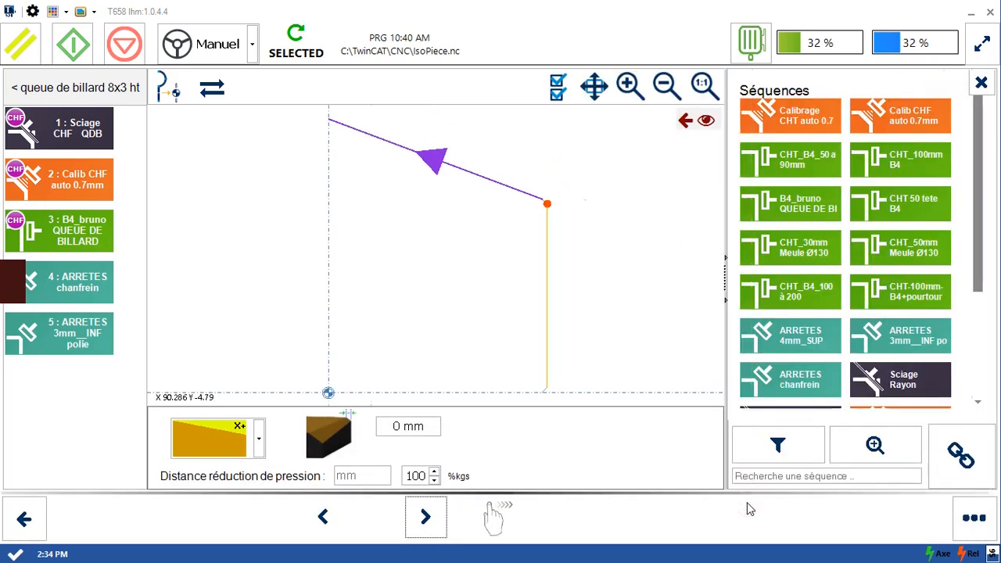
left_click_drag(981, 220, 985, 332)
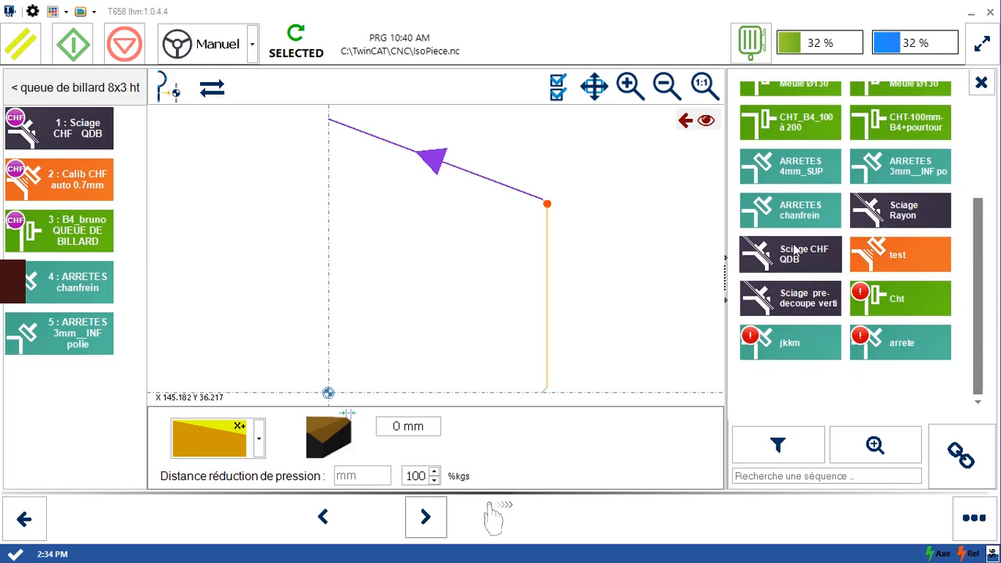
left_click(894, 223)
left_click(955, 464)
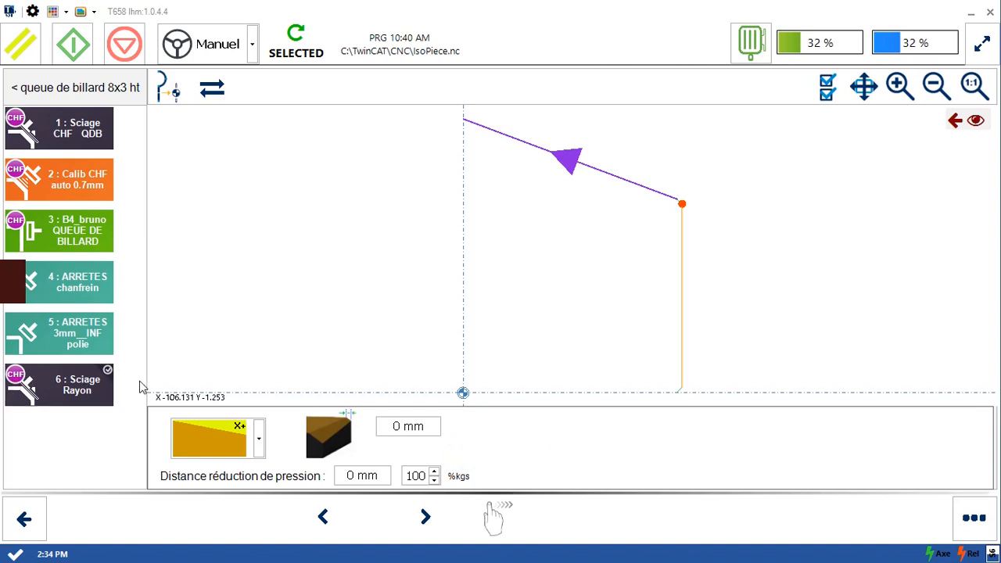
- Delete the Sciage Rayon operation at the end of the operation list and confirm the deletion
left_click(973, 518)
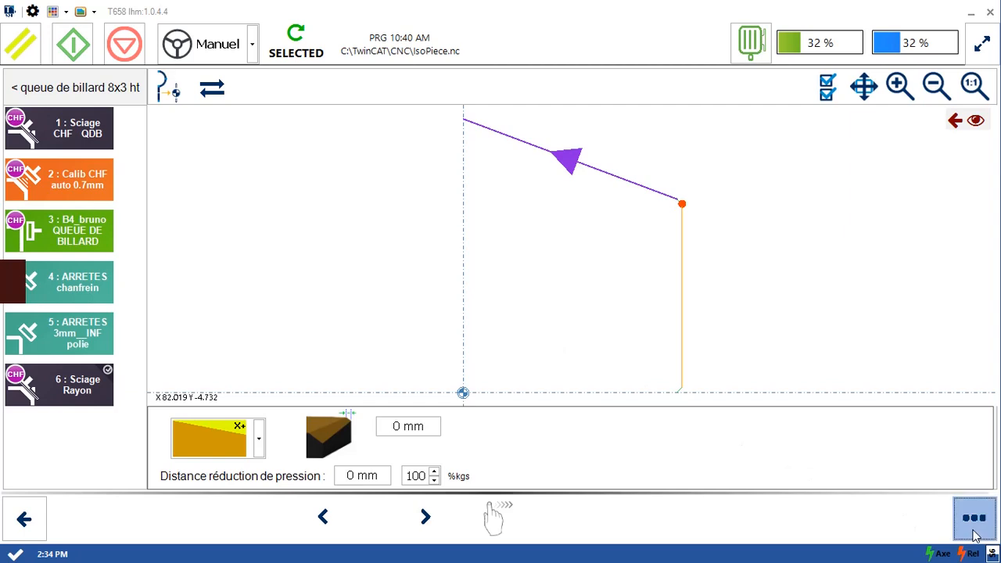
left_click(35, 516)
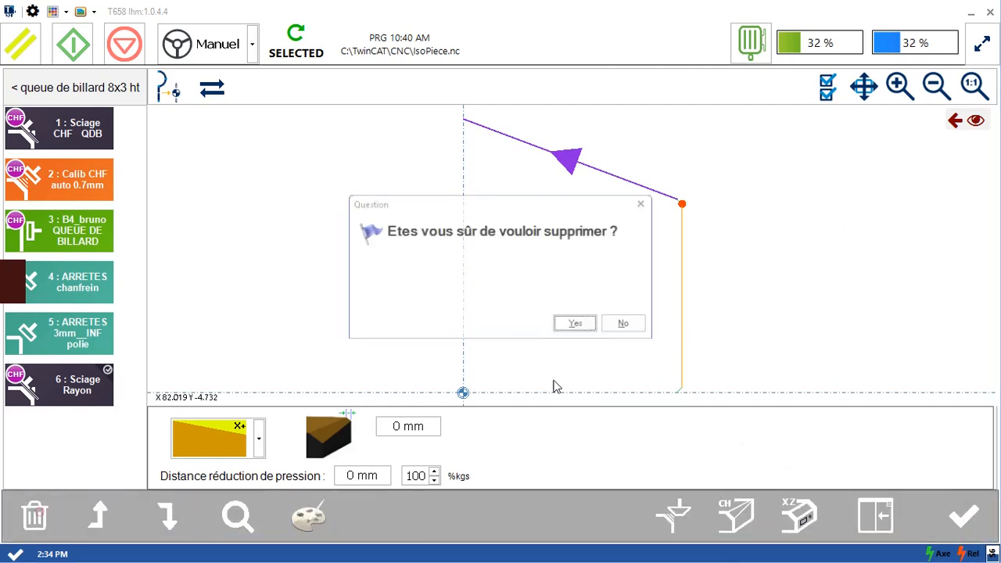
left_click(577, 324)
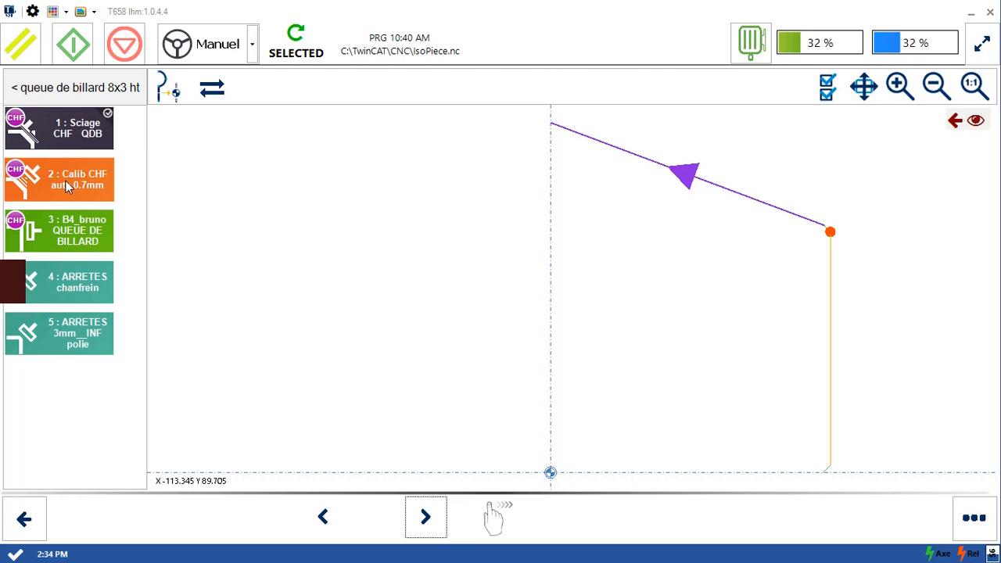
- Try the X- slope direction on the Sciage CHF QDB operation, and restore it to X+
left_click(50, 132)
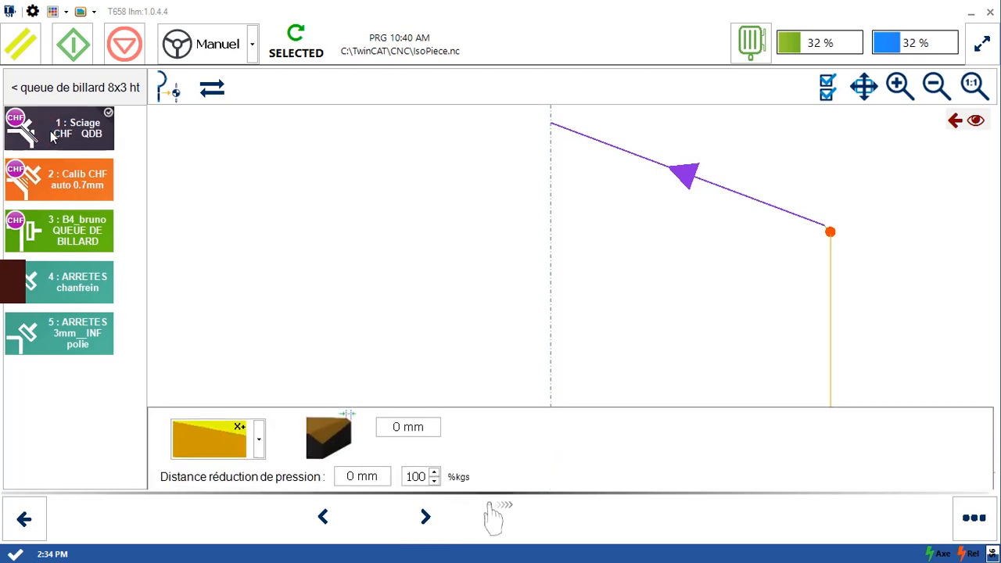
left_click(259, 439)
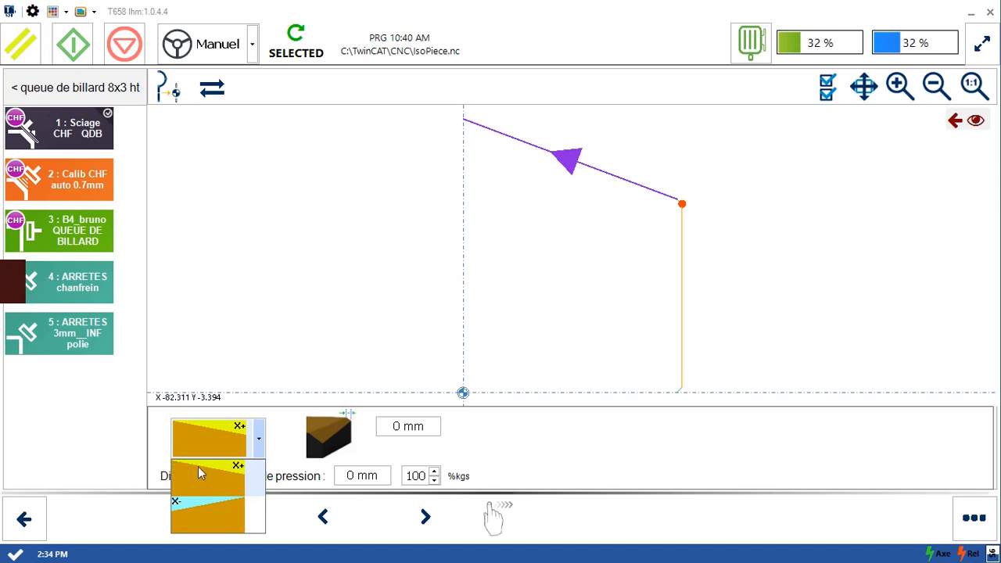
left_click(205, 509)
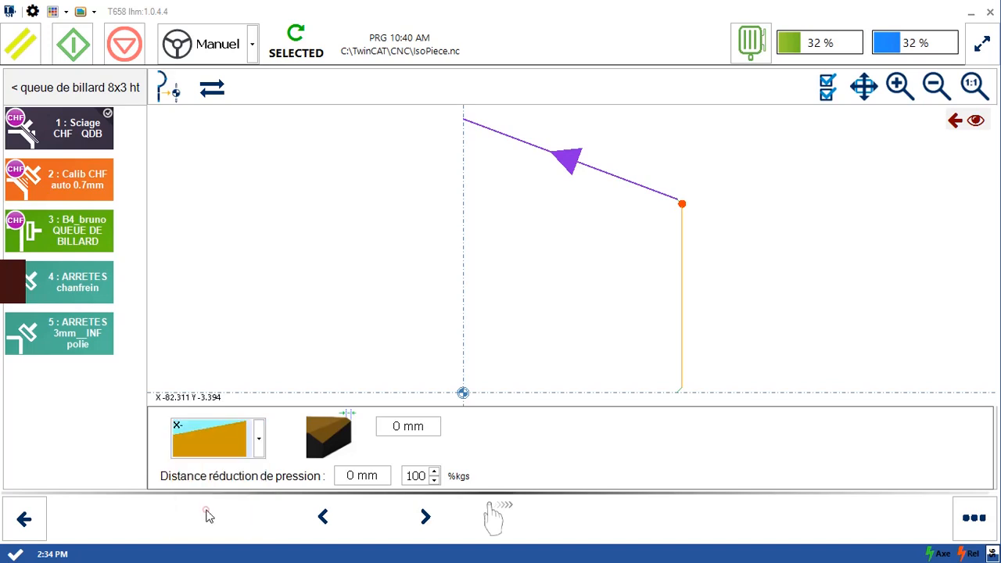
left_click(207, 441)
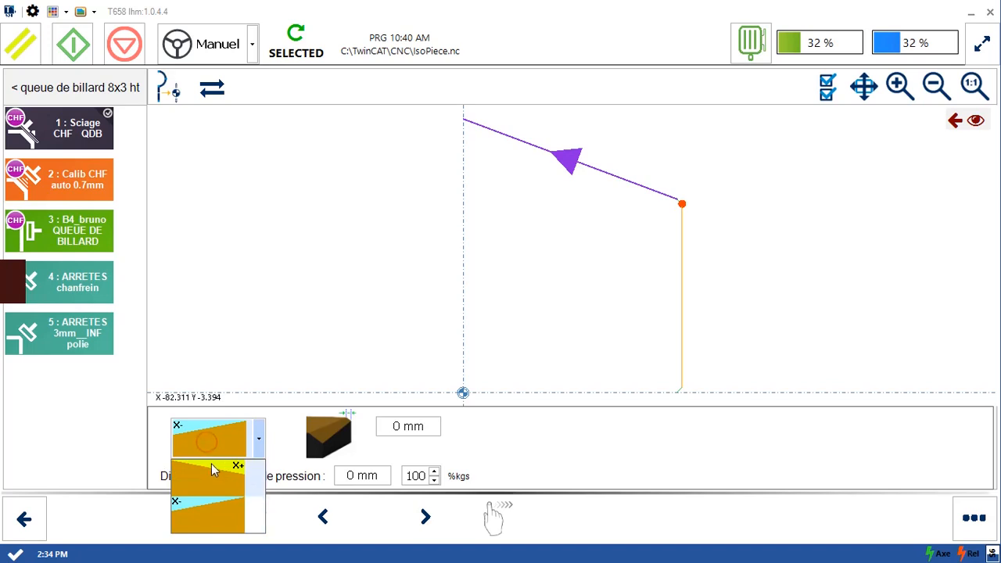
left_click(215, 472)
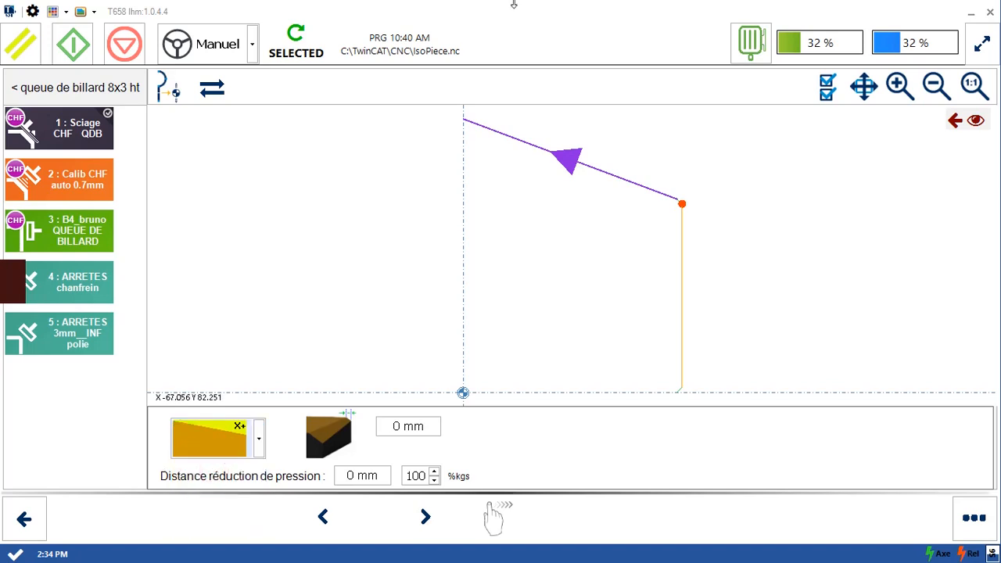
left_click(988, 11)
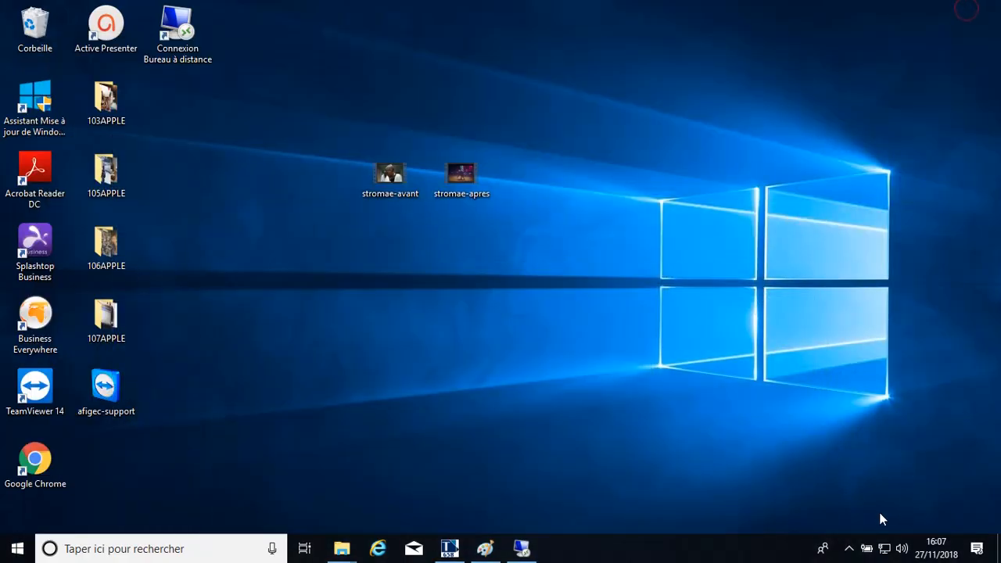
left_click(852, 550)
left_click(871, 516)
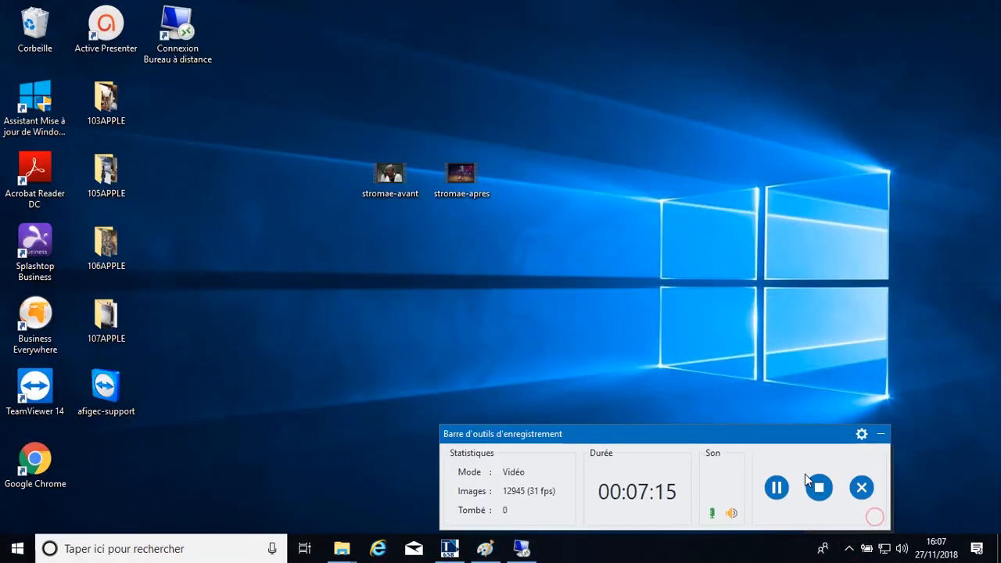